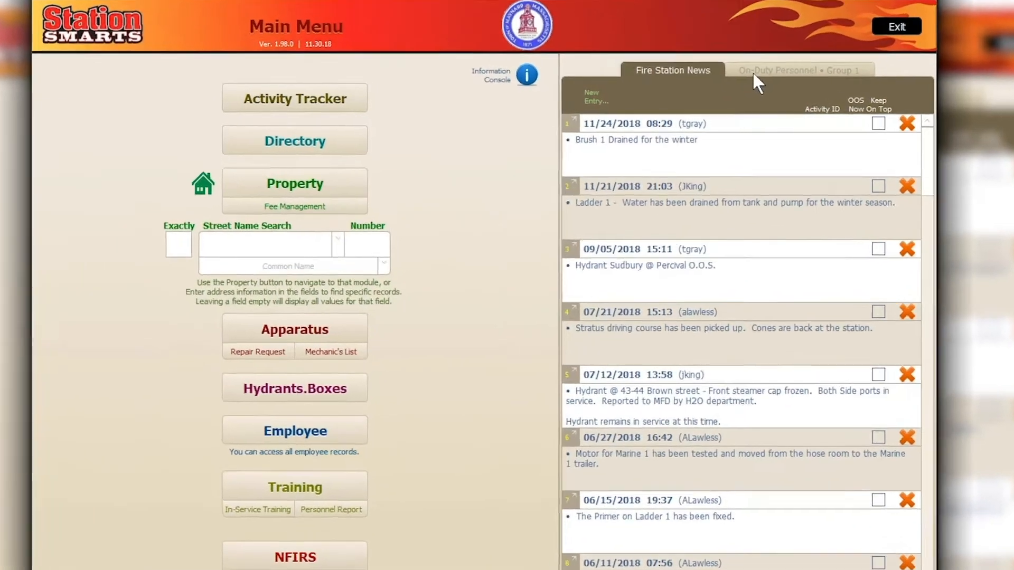
# Display the on-duty personnel for Group 1 on the main menu and open that shift's duty roster.
pyautogui.click(752, 74)
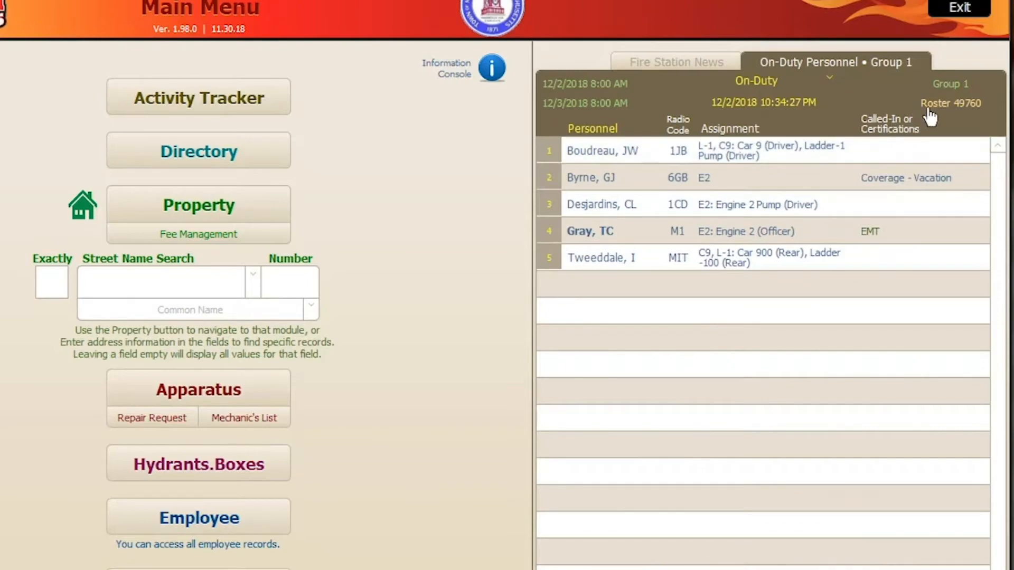
pyautogui.click(950, 103)
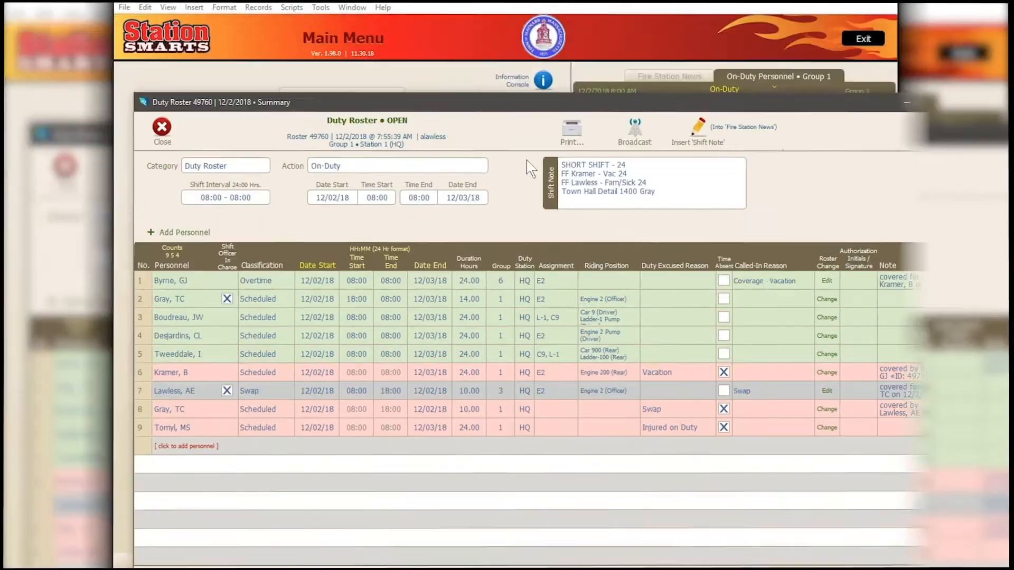
pyautogui.moveTo(526, 160); pyautogui.dragTo(450, 74)
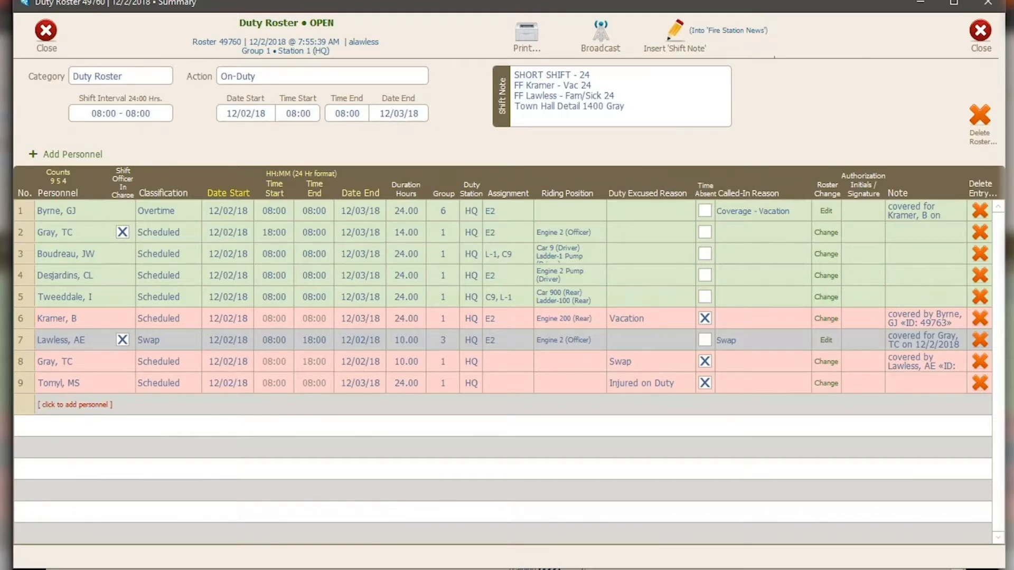
# Compare the on-duty roster in the iPhone view and the larger tablet-style main menu, and close both views.
pyautogui.click(758, 569)
pyautogui.moveTo(826, 51); pyautogui.dragTo(278, 0)
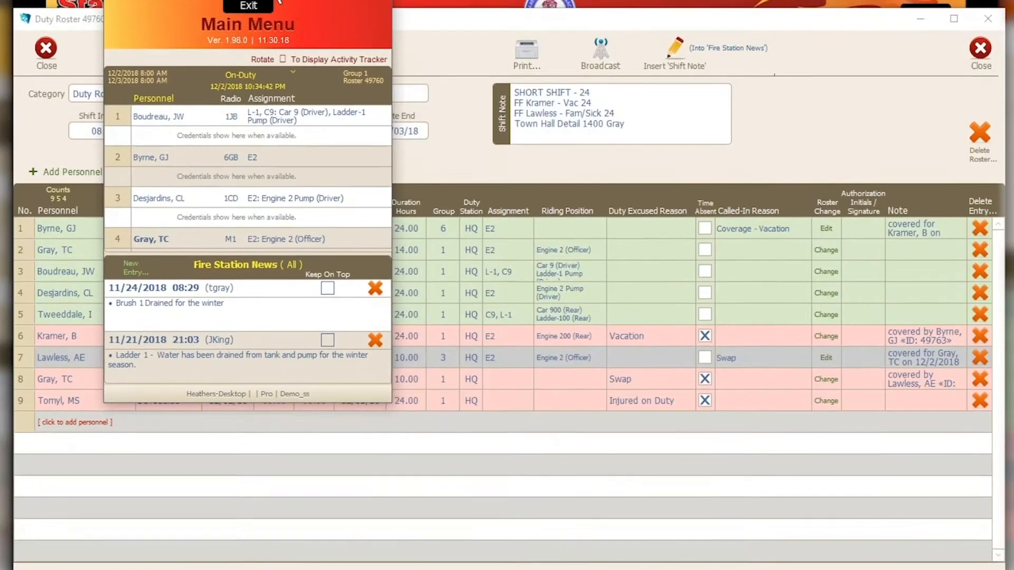
pyautogui.moveTo(1013, 21); pyautogui.dragTo(677, 0)
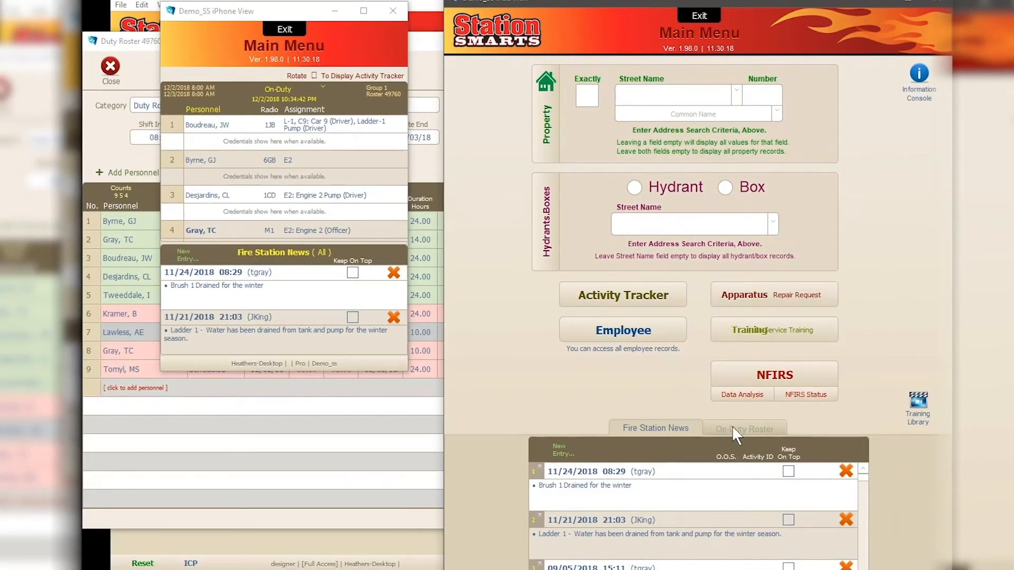
pyautogui.click(733, 428)
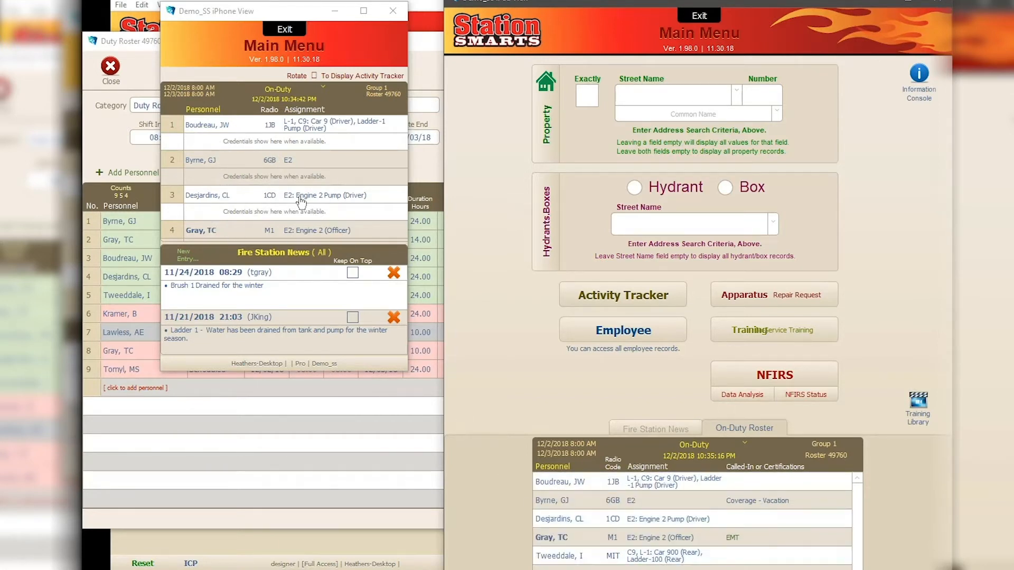
pyautogui.moveTo(263, 372); pyautogui.dragTo(257, 432)
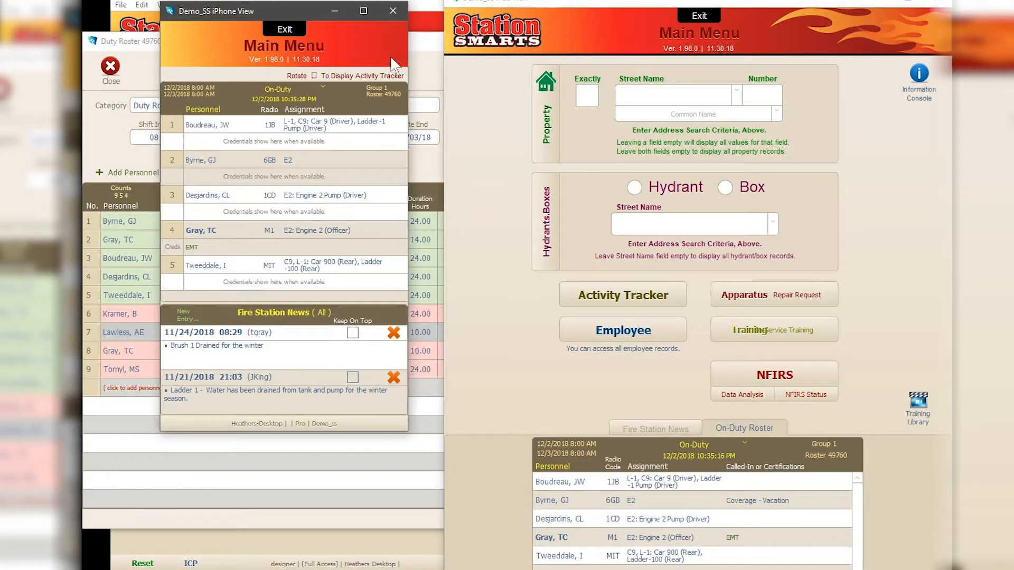
pyautogui.click(392, 10)
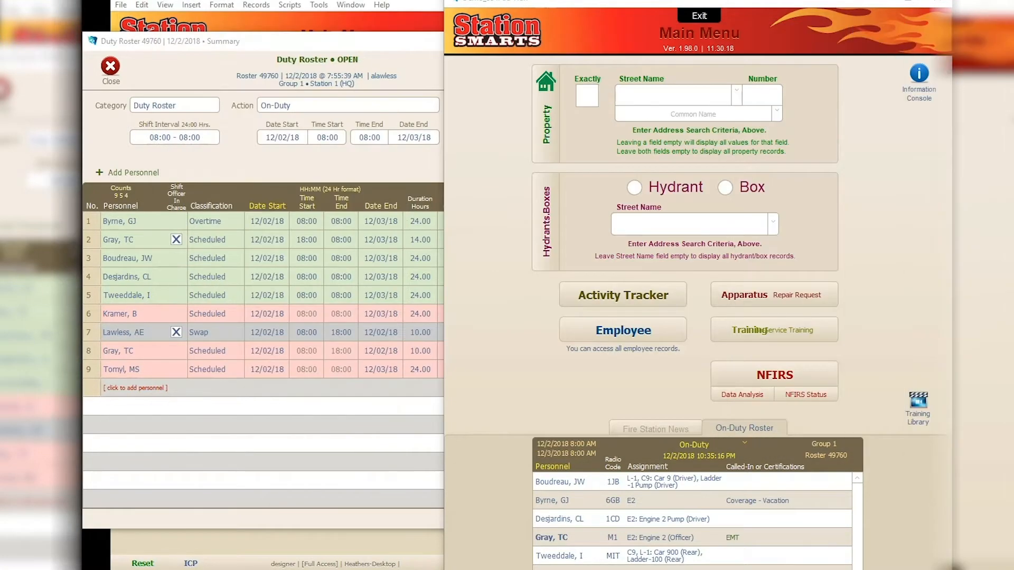
pyautogui.click(937, 1)
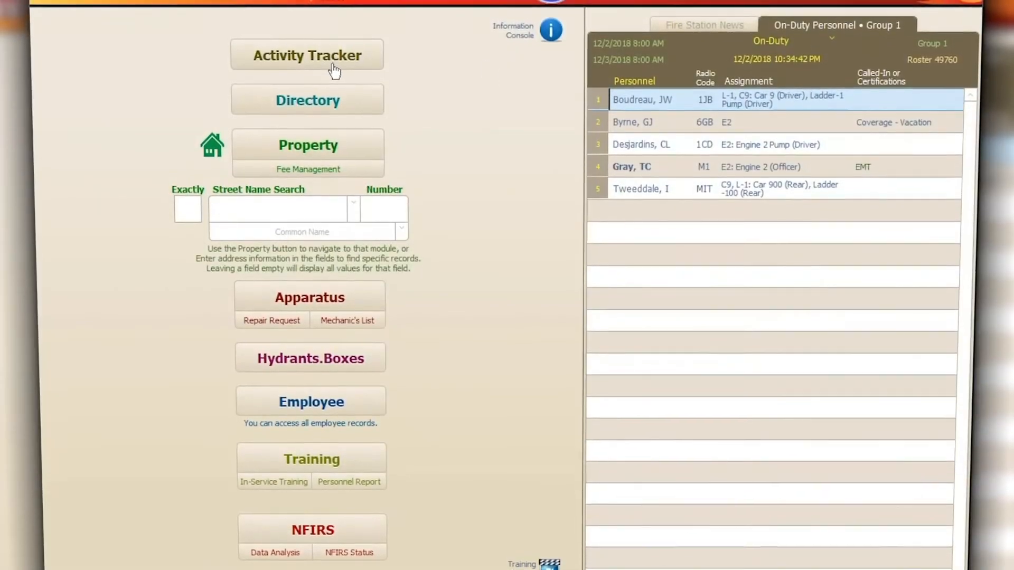
# Start another duty roster from the Activity Tracker and check the available roster types and the date calendar.
pyautogui.click(334, 71)
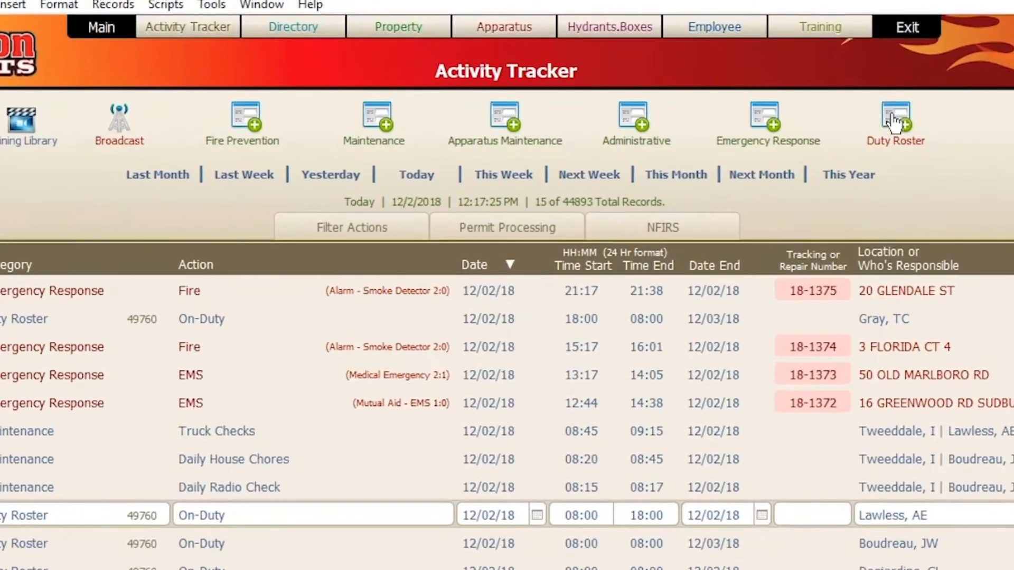
pyautogui.click(894, 124)
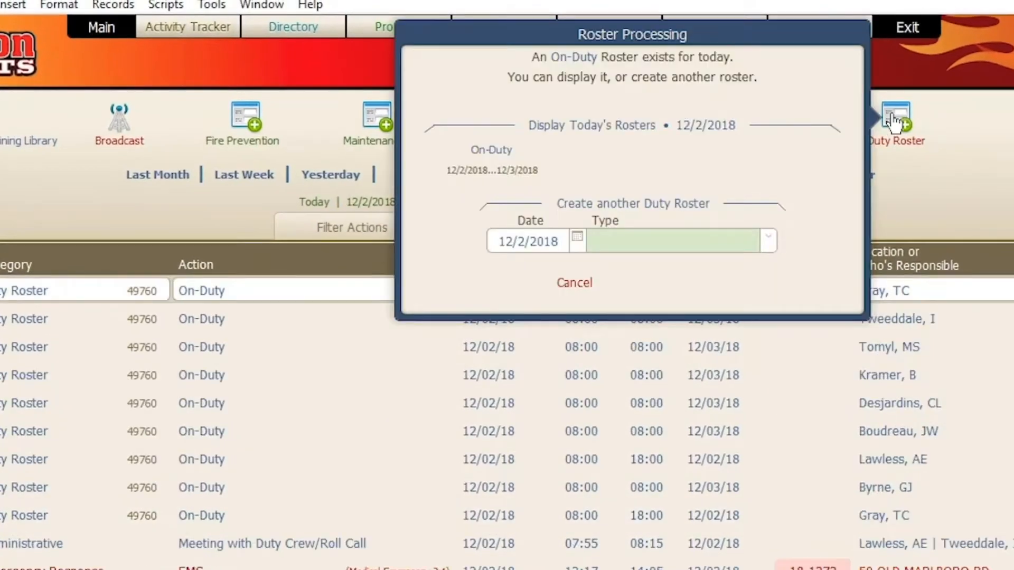
pyautogui.click(774, 249)
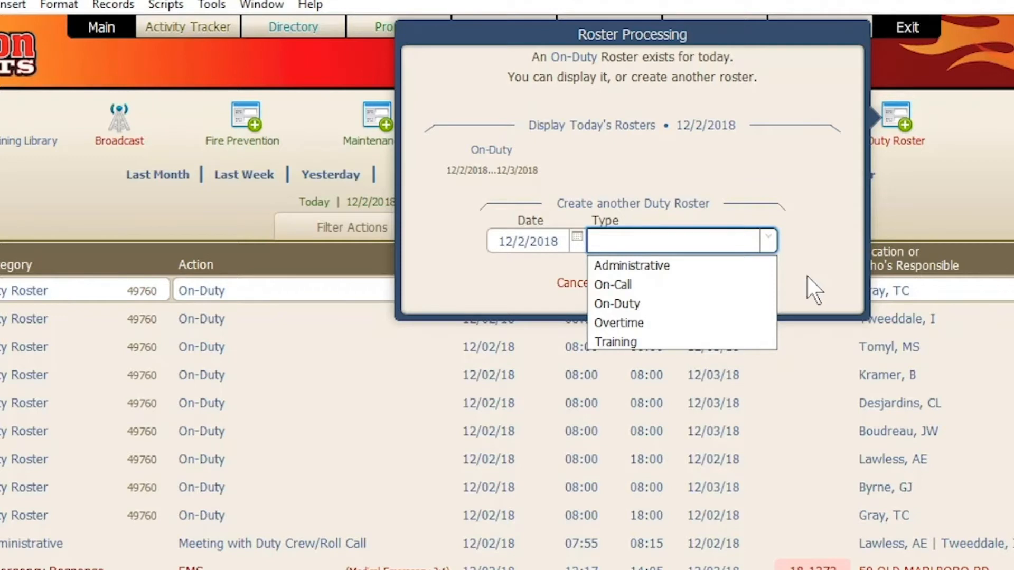
pyautogui.click(511, 275)
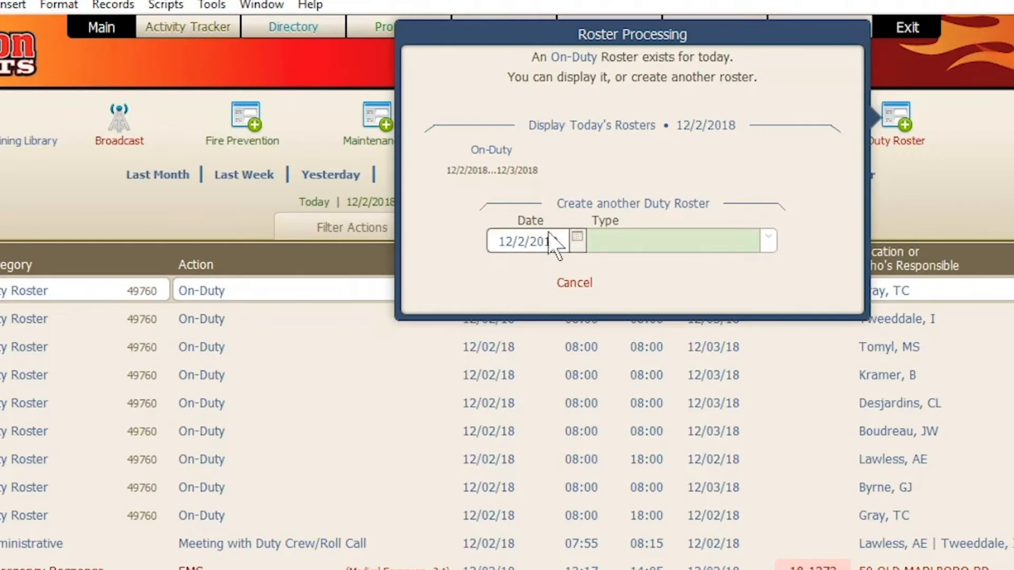
pyautogui.click(577, 238)
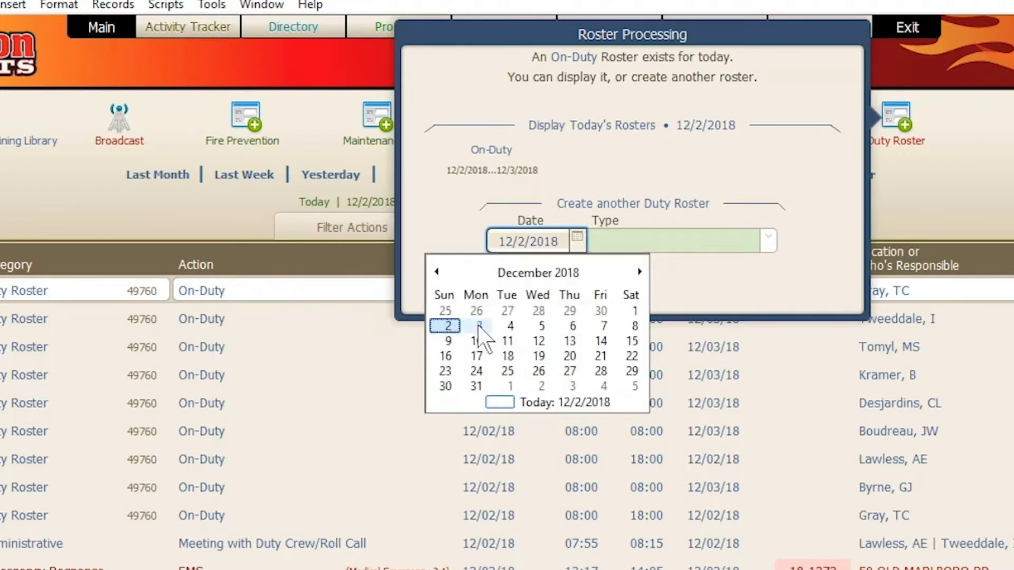
pyautogui.click(572, 214)
# Create an On-Call duty roster dated 12/2/2018.
pyautogui.click(758, 246)
pyautogui.click(760, 243)
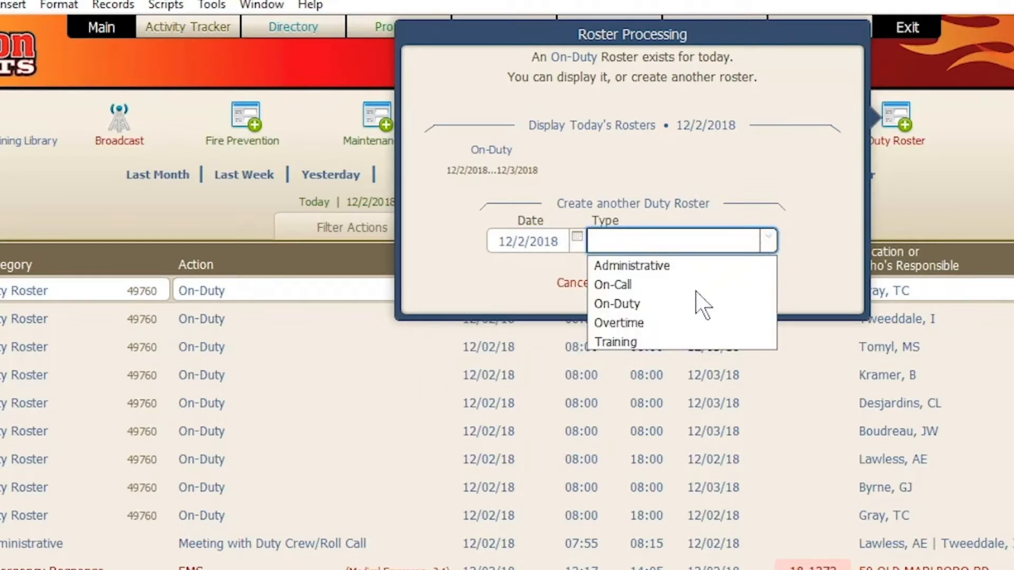
pyautogui.click(626, 285)
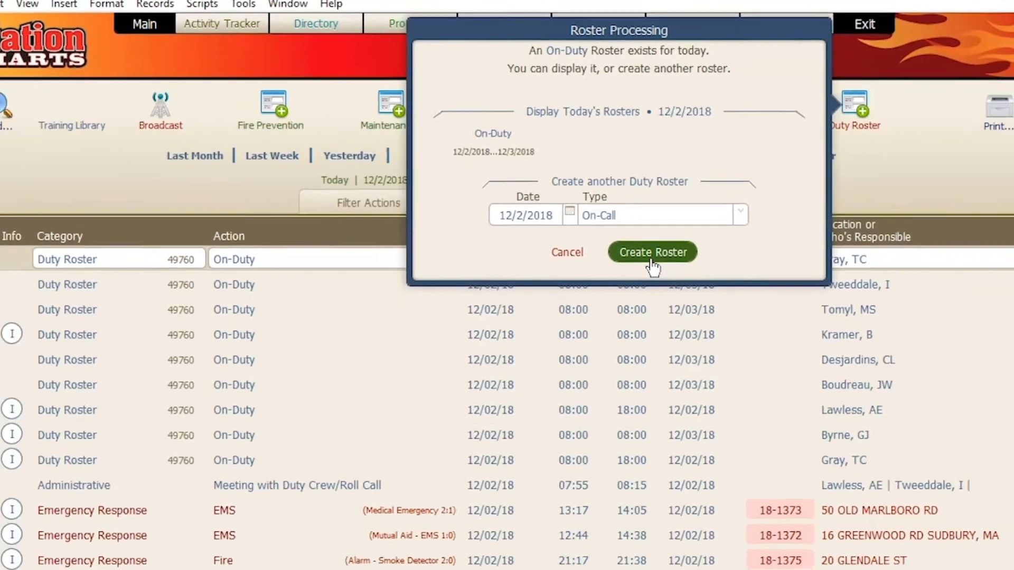
pyautogui.click(669, 284)
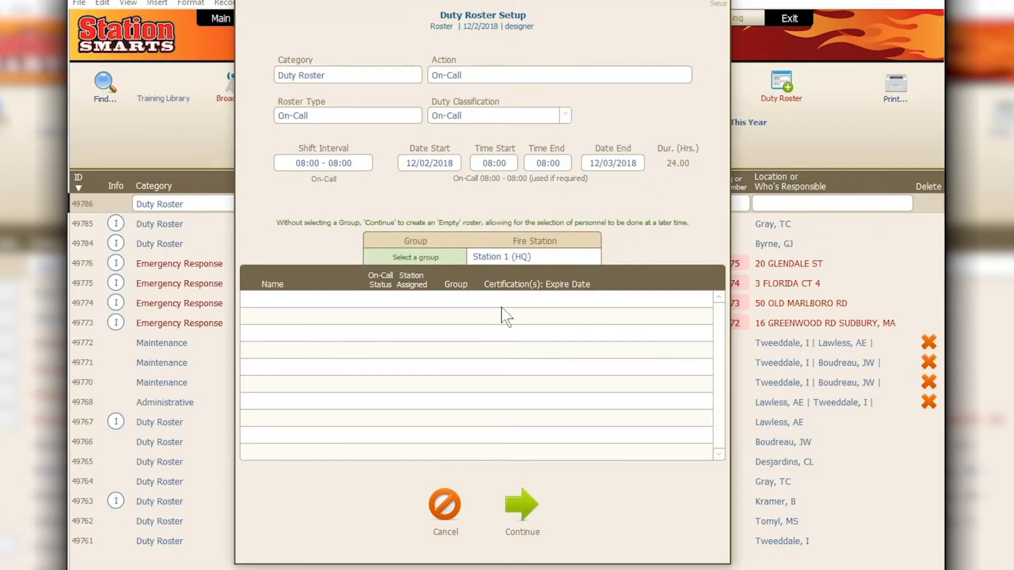
# Check the selectable groups in the roster setup, leave the group unselected and continue to an empty On-Call roster.
pyautogui.click(439, 260)
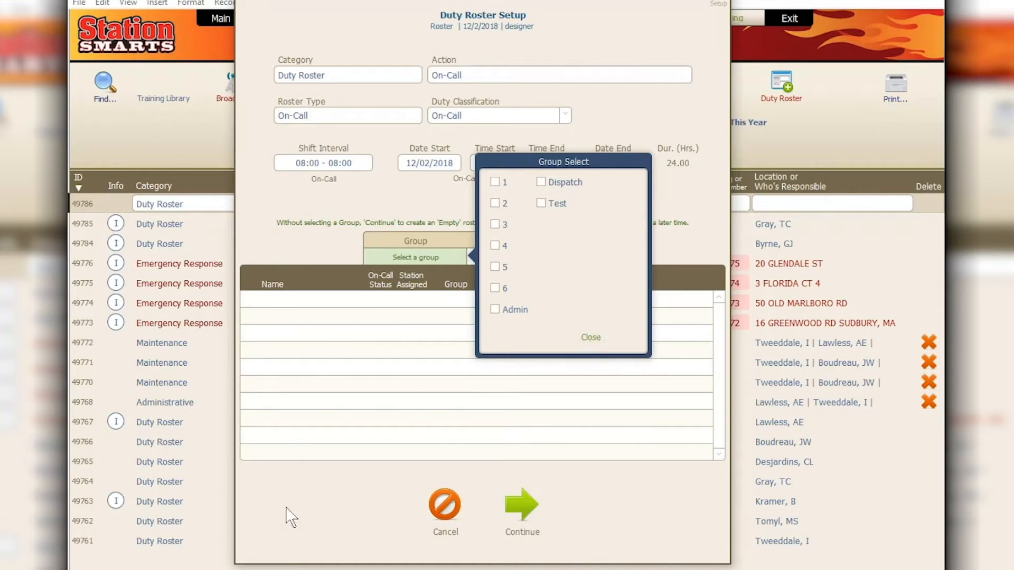
pyautogui.click(328, 538)
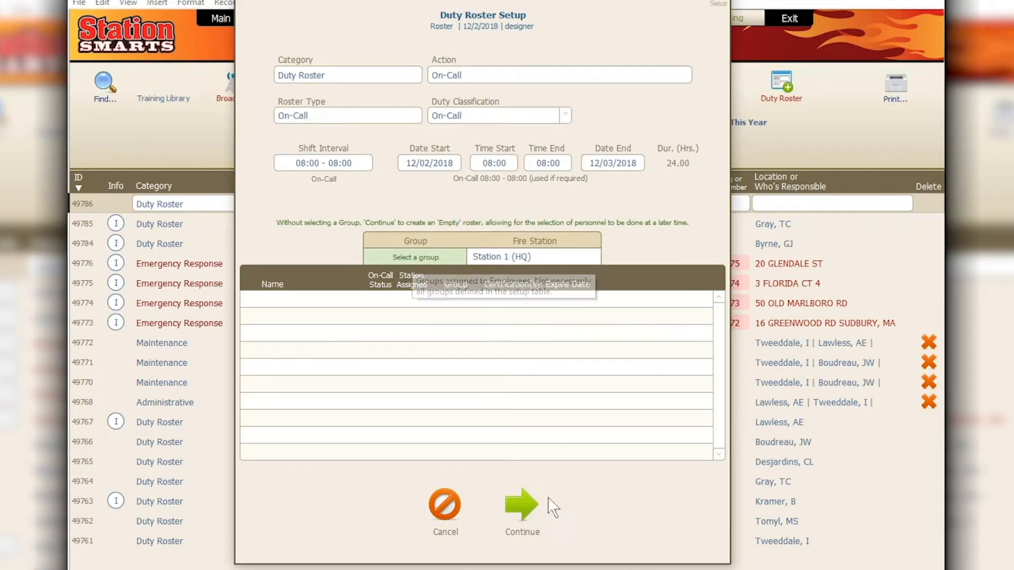
pyautogui.click(520, 512)
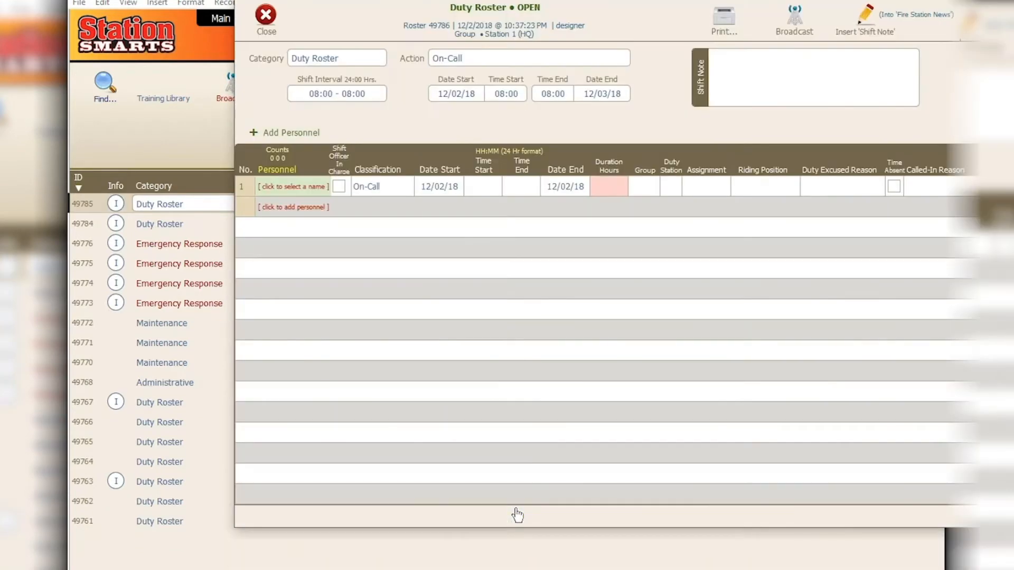
pyautogui.moveTo(532, 8); pyautogui.dragTo(383, 45)
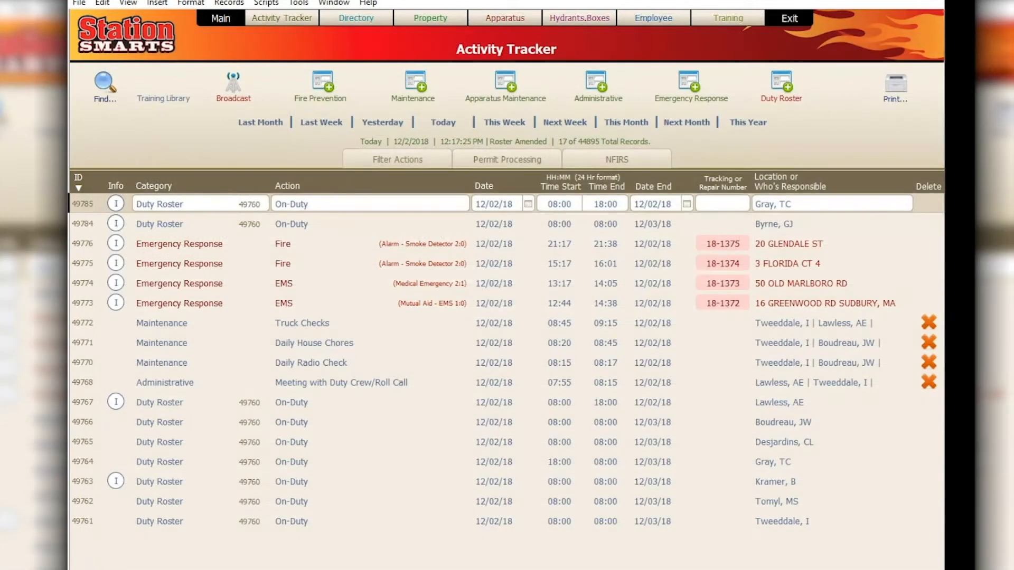
# Open the existing On-Duty roster and examine the apparatus seating and duty assignment options for the Engine 2 officer in row 4.
pyautogui.click(156, 424)
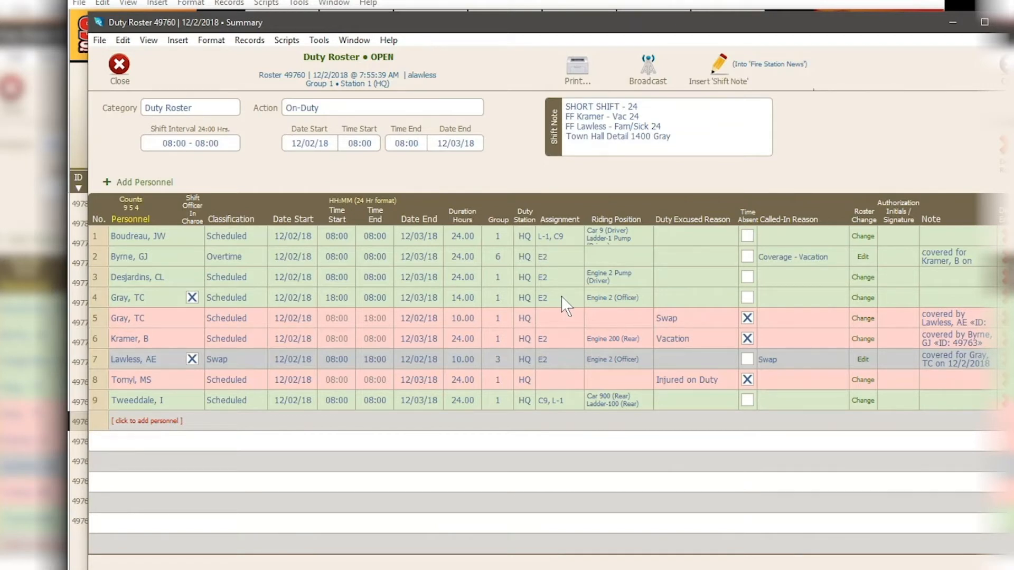
pyautogui.click(633, 299)
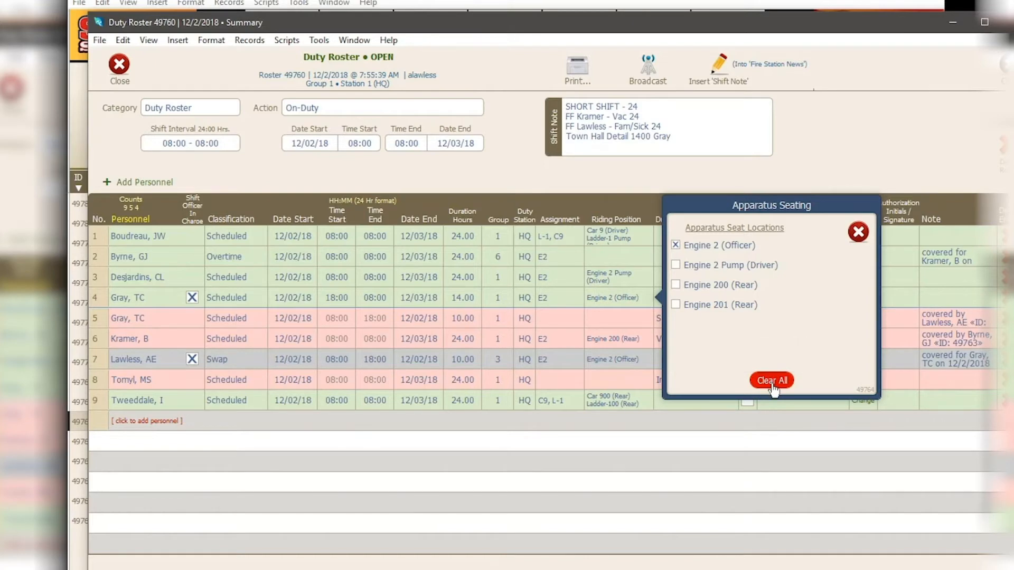
pyautogui.click(543, 298)
pyautogui.click(541, 297)
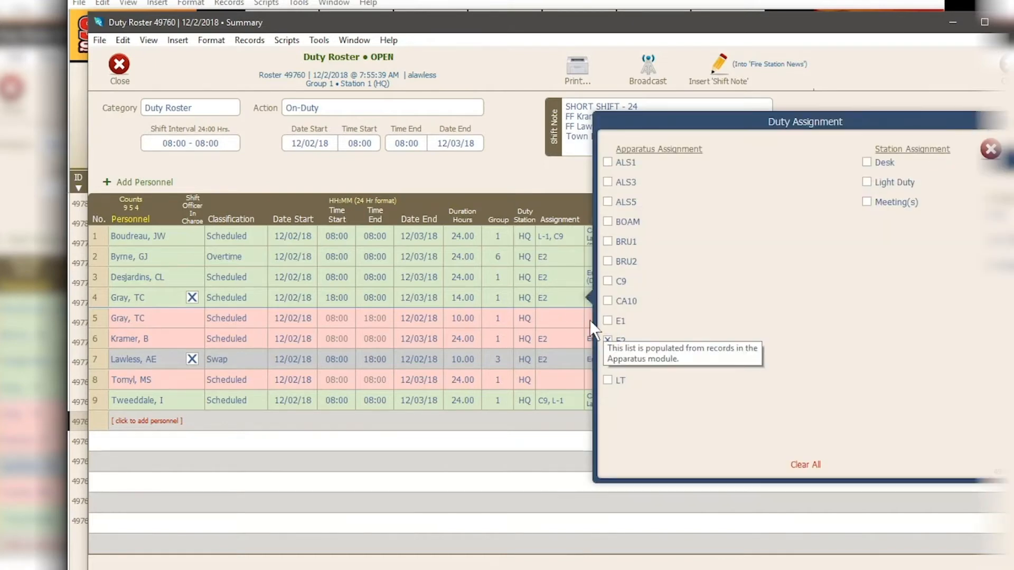
pyautogui.click(990, 149)
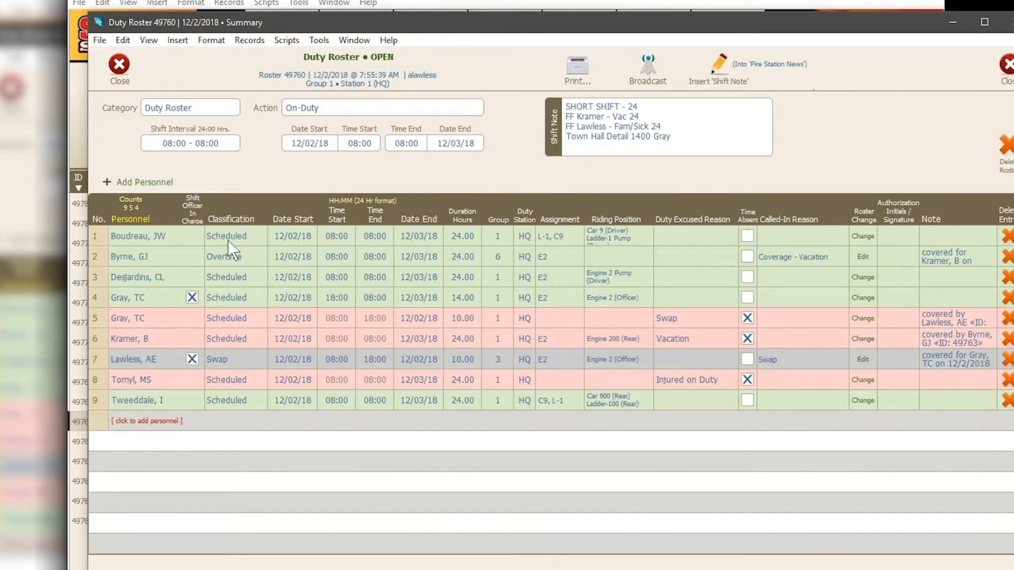
# Review the classification, duty station and duty excused reason choices for the first roster entry, leaving its values as they are.
pyautogui.click(248, 242)
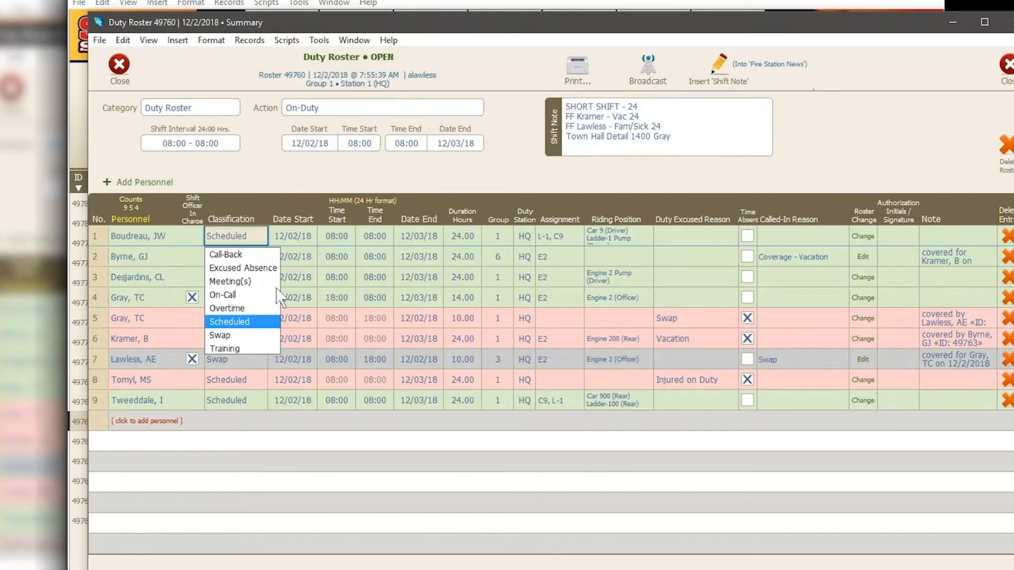
pyautogui.click(278, 486)
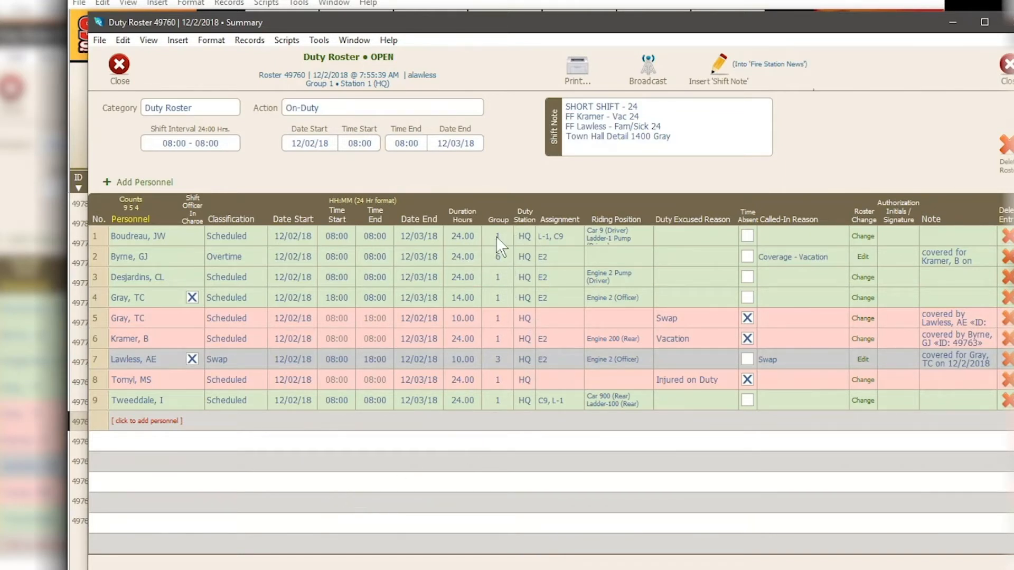
pyautogui.click(525, 238)
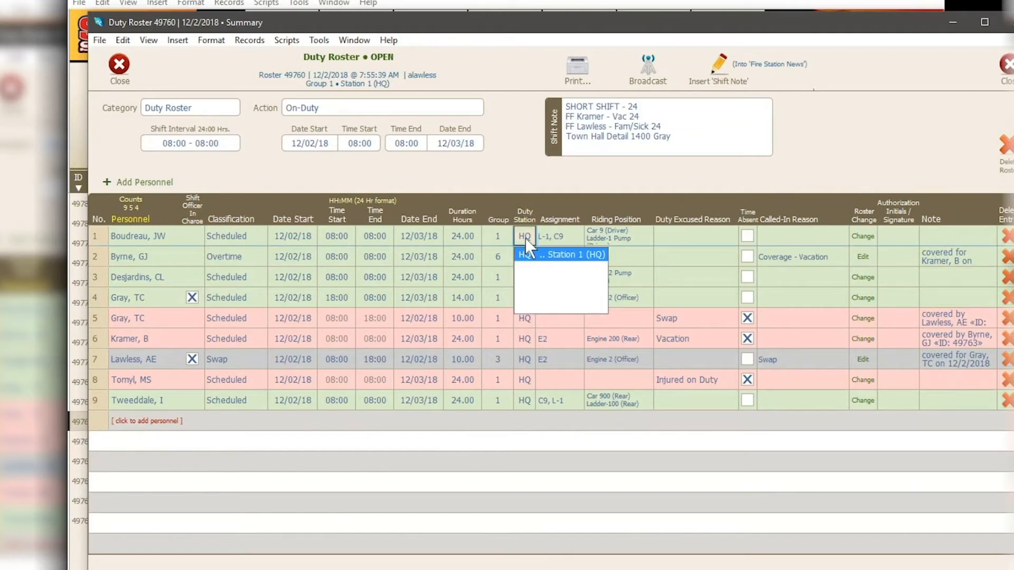
pyautogui.click(526, 177)
pyautogui.click(511, 184)
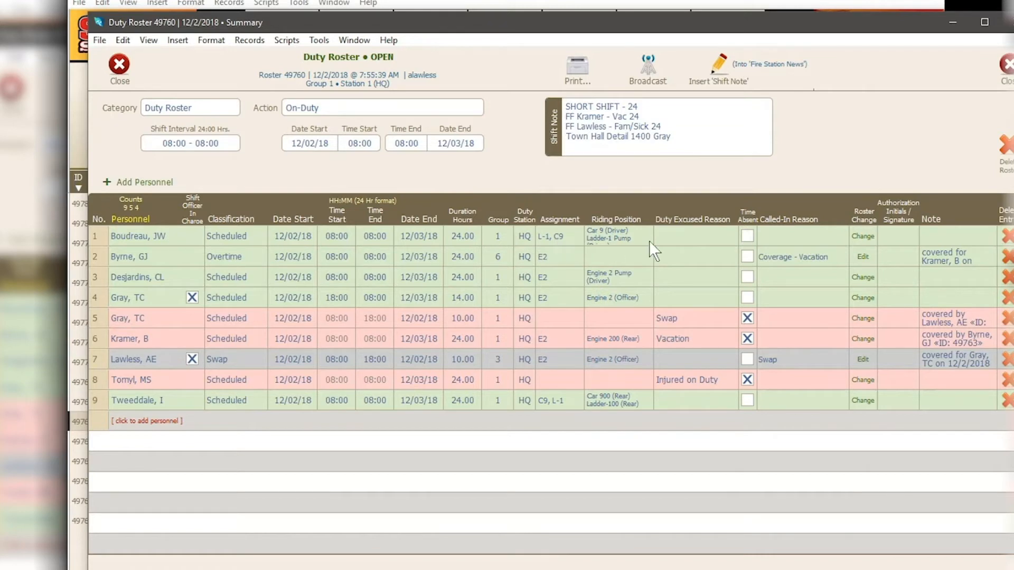
pyautogui.click(686, 236)
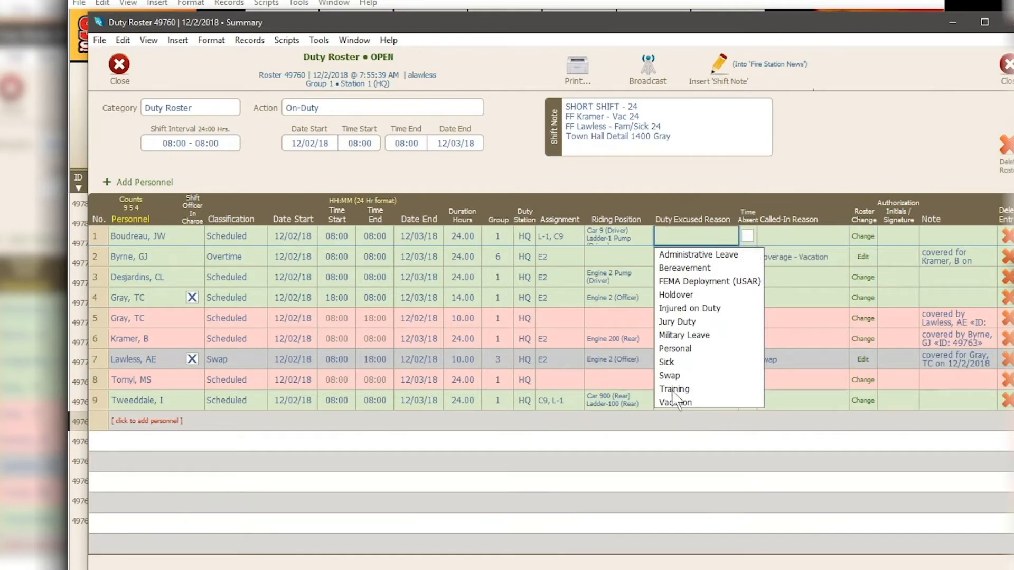
pyautogui.click(821, 169)
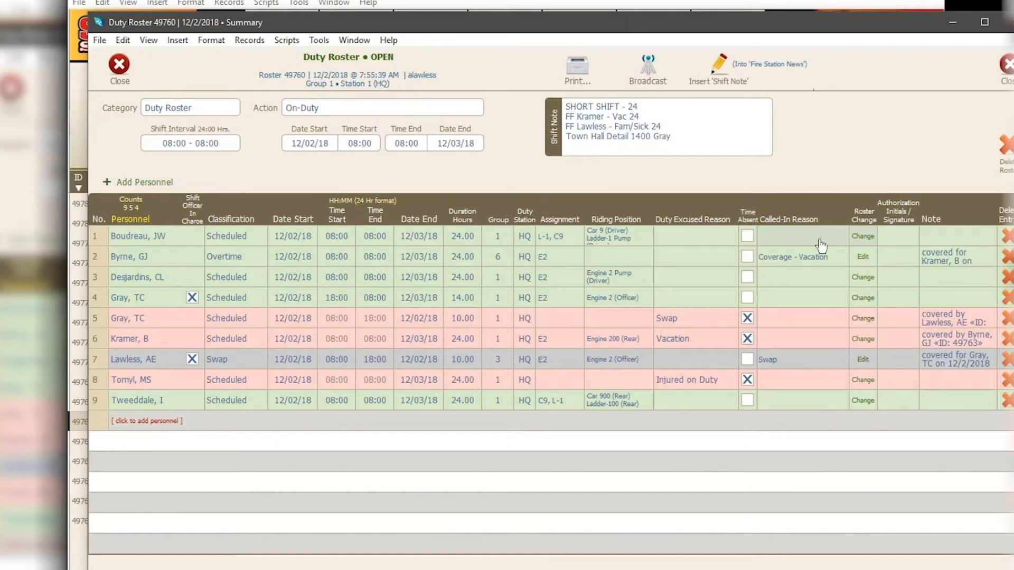
# Open the roster change for the first entry, review its excused reason, covering personnel and duty classification choices, and cancel it.
pyautogui.click(858, 238)
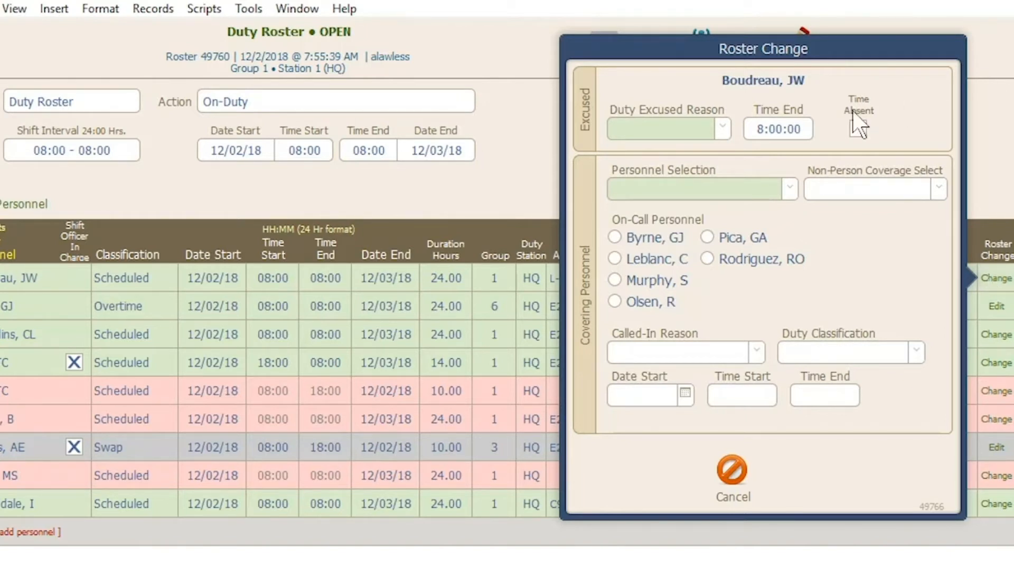
pyautogui.click(720, 134)
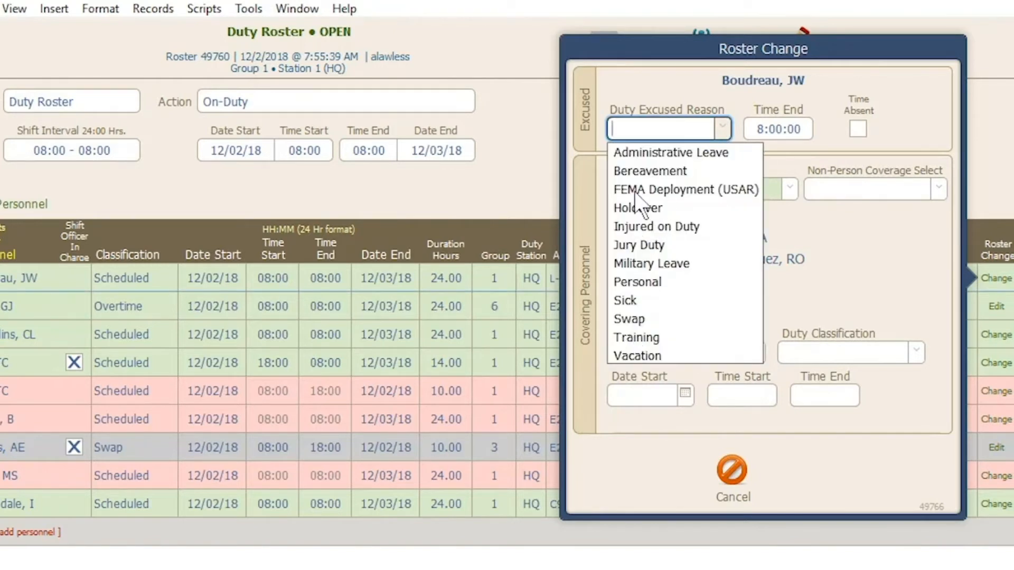
pyautogui.click(850, 122)
pyautogui.click(790, 189)
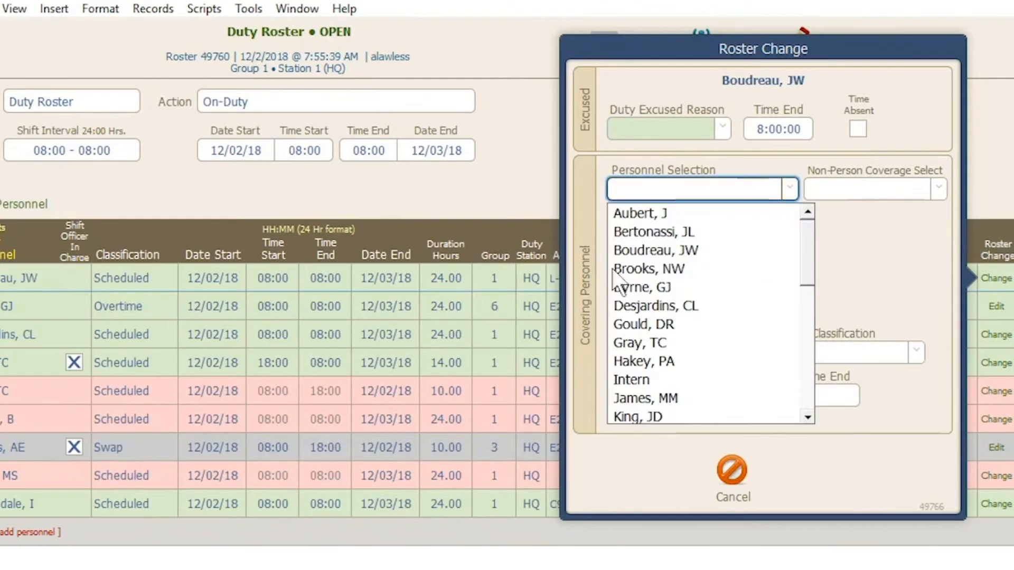
pyautogui.click(835, 283)
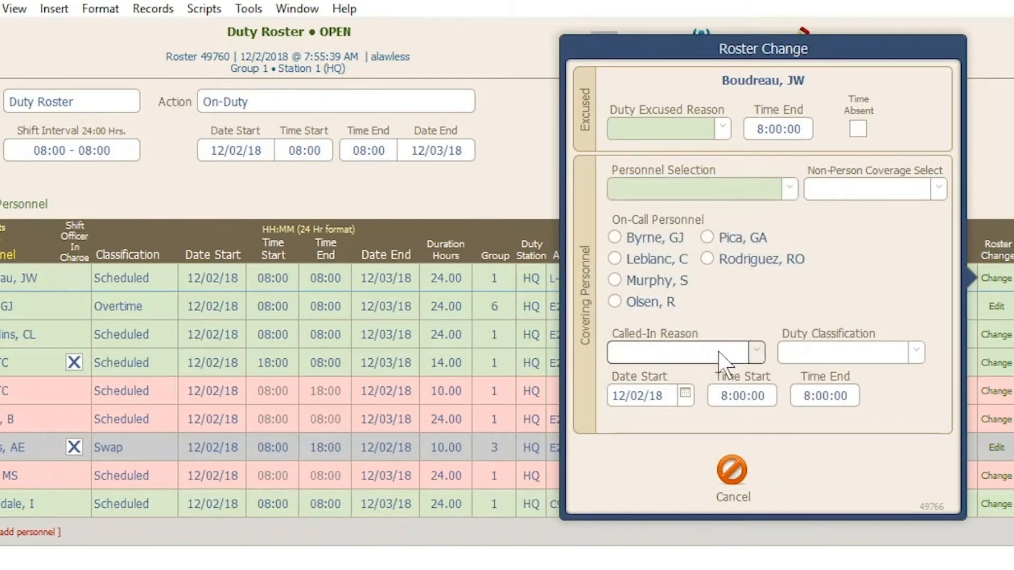
pyautogui.click(916, 352)
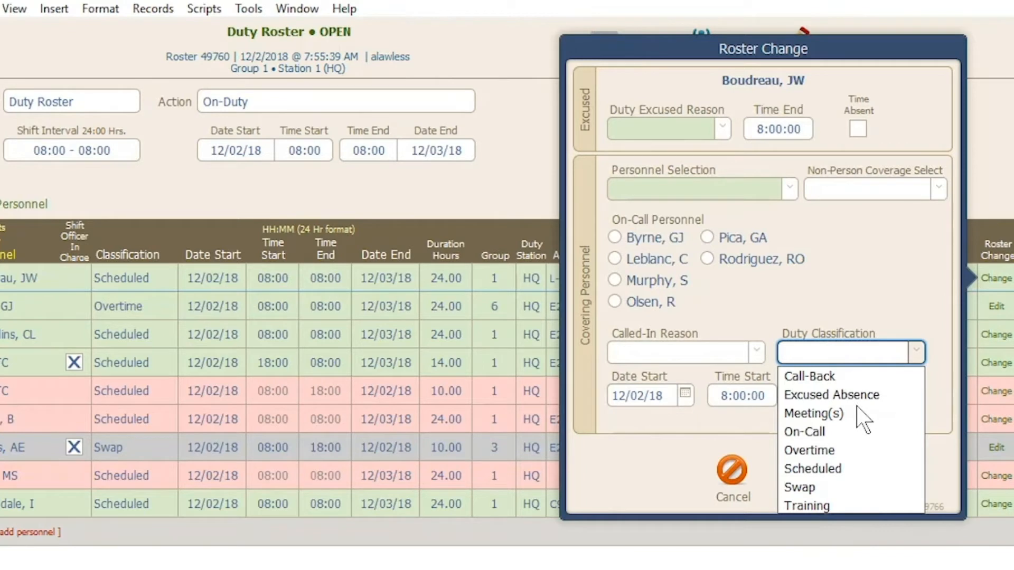
pyautogui.click(825, 306)
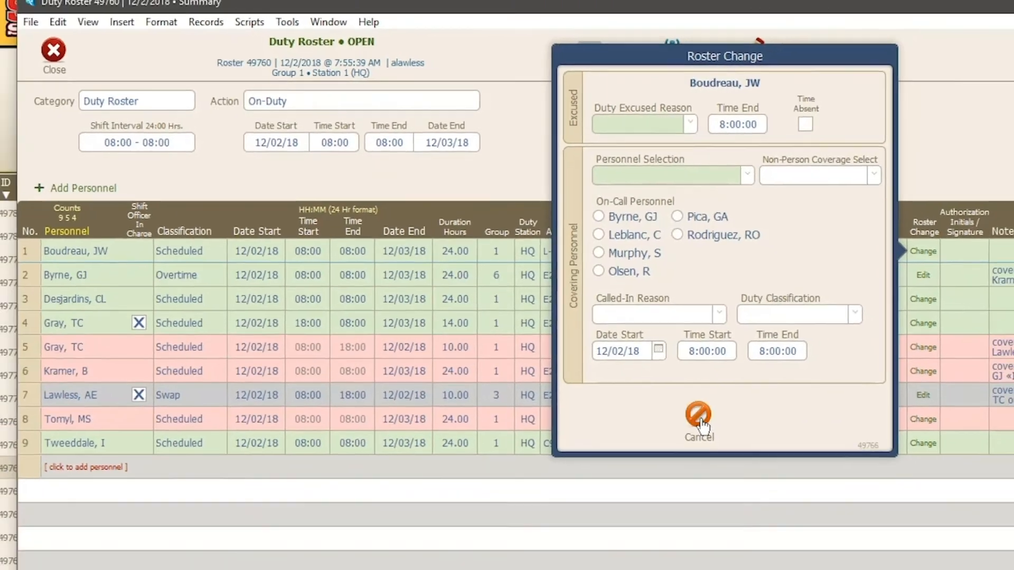
pyautogui.click(732, 470)
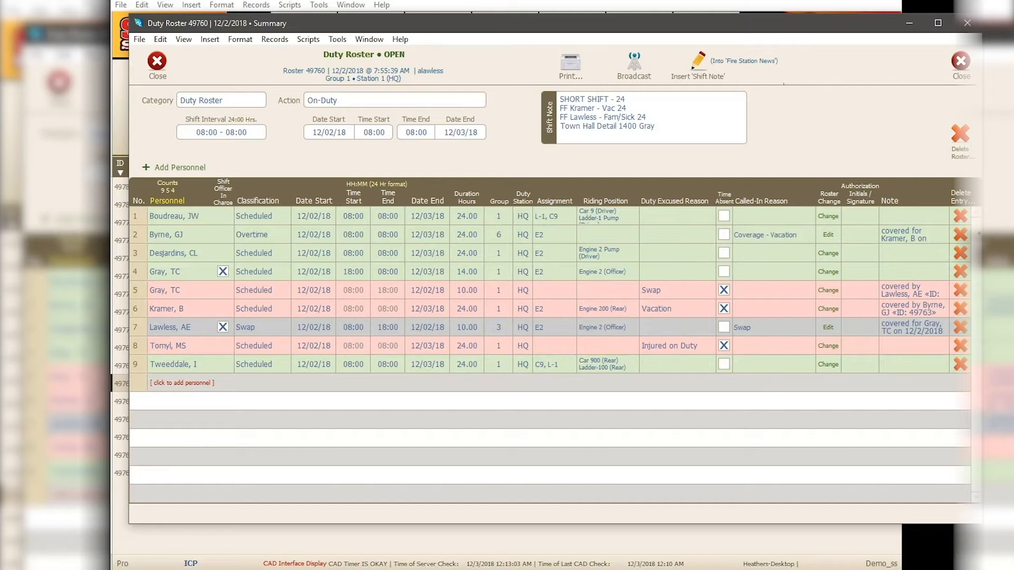
# Widen the roster window to read the full coverage notes, and return it to a narrower width.
pyautogui.moveTo(982, 233); pyautogui.dragTo(1013, 233)
pyautogui.moveTo(890, 26); pyautogui.dragTo(777, 26)
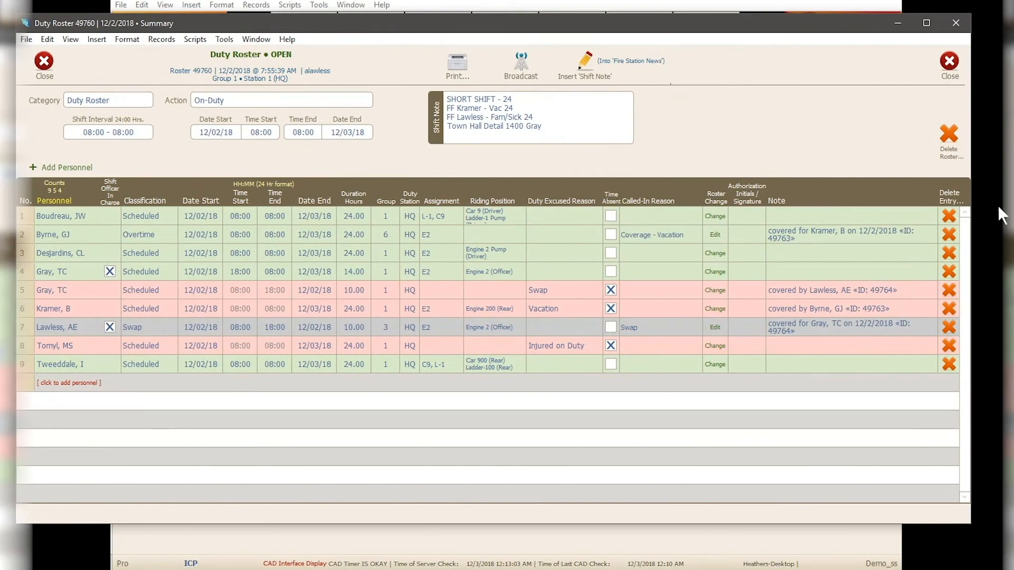
pyautogui.moveTo(972, 267); pyautogui.dragTo(1013, 267)
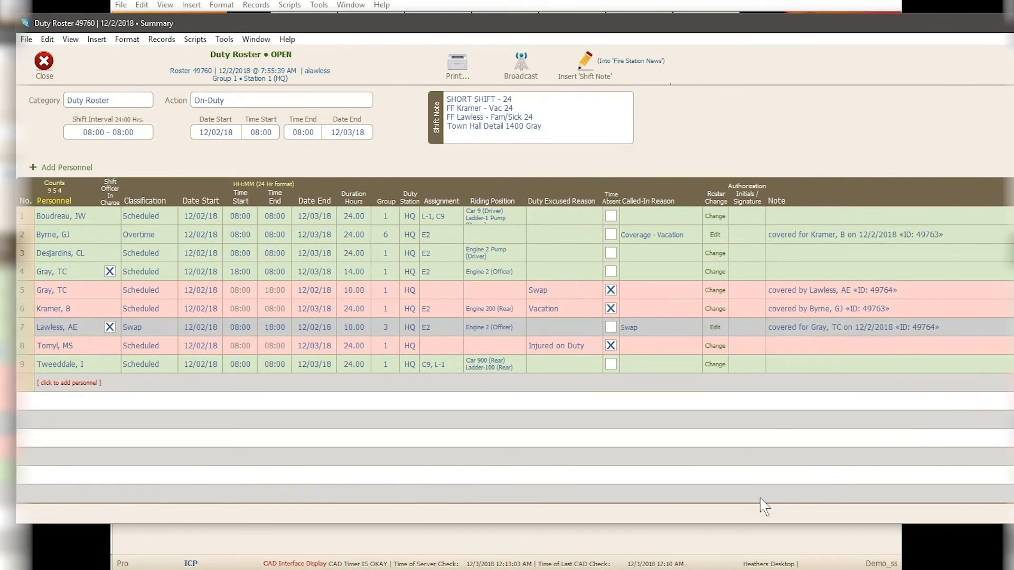
pyautogui.moveTo(1013, 228); pyautogui.dragTo(899, 227)
pyautogui.moveTo(532, 23); pyautogui.dragTo(606, 21)
pyautogui.doubleClick(606, 22)
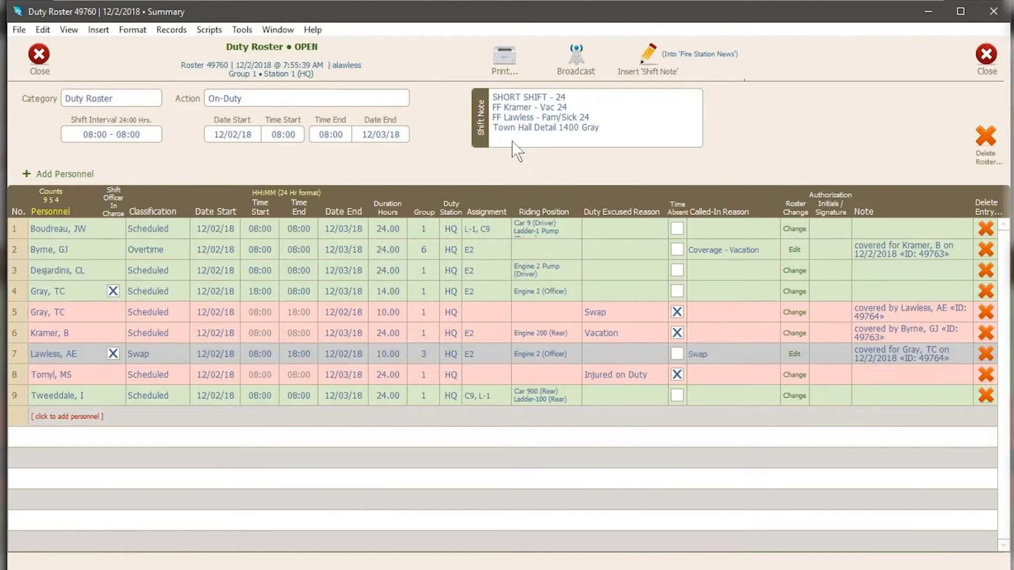
# Add the line "Captain's Meeting" at the end of the roster's shift note.
pyautogui.click(617, 136)
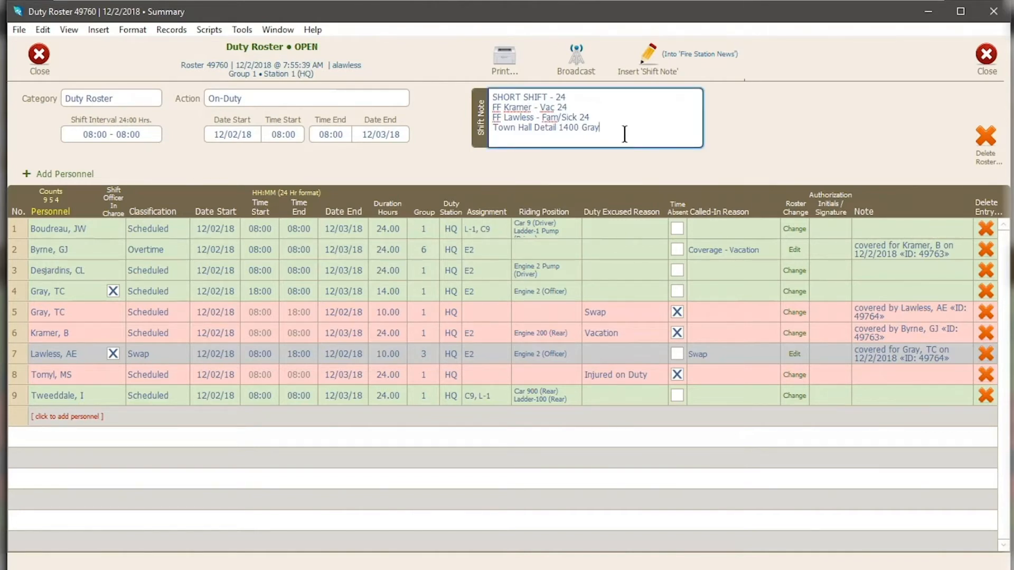
pyautogui.press('Return')
pyautogui.write("Captain's Meeting")
pyautogui.click(582, 155)
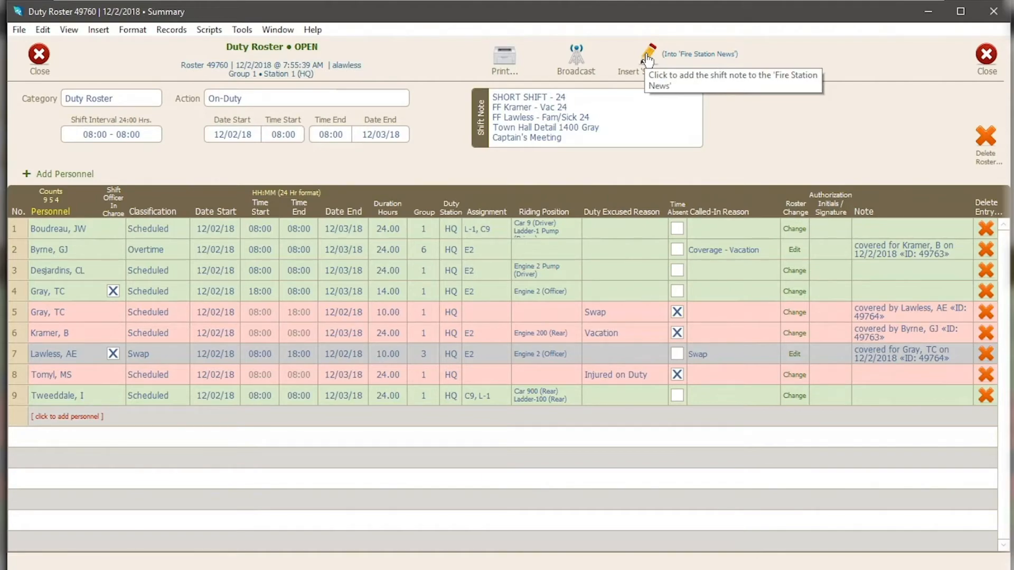
# Move the roster window aside to view the Fire Station News on the main menu, and bring the roster back.
pyautogui.moveTo(618, 11); pyautogui.dragTo(653, 289)
pyautogui.click(203, 13)
pyautogui.click(226, 21)
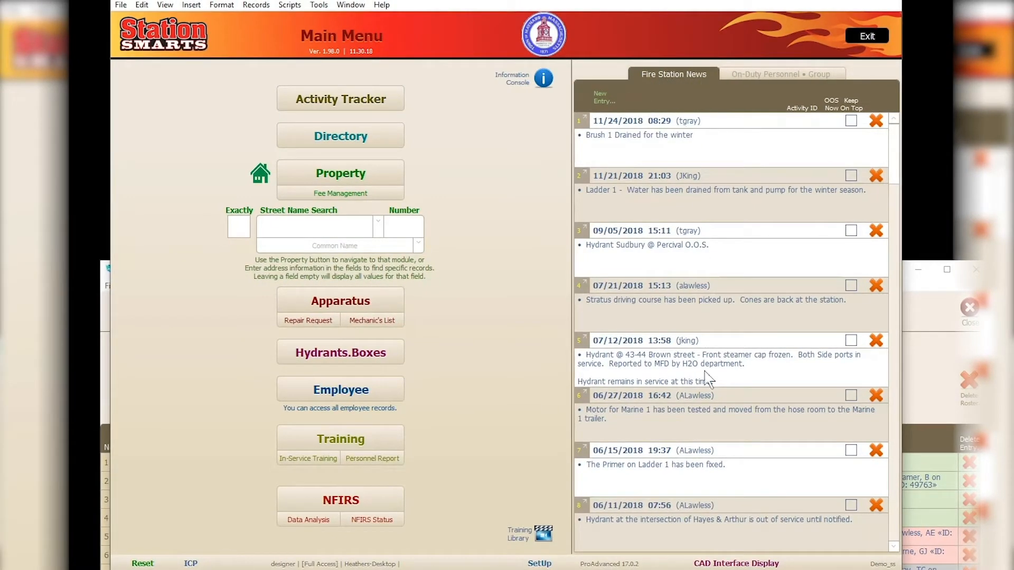
pyautogui.click(916, 322)
pyautogui.moveTo(769, 265); pyautogui.dragTo(760, 164)
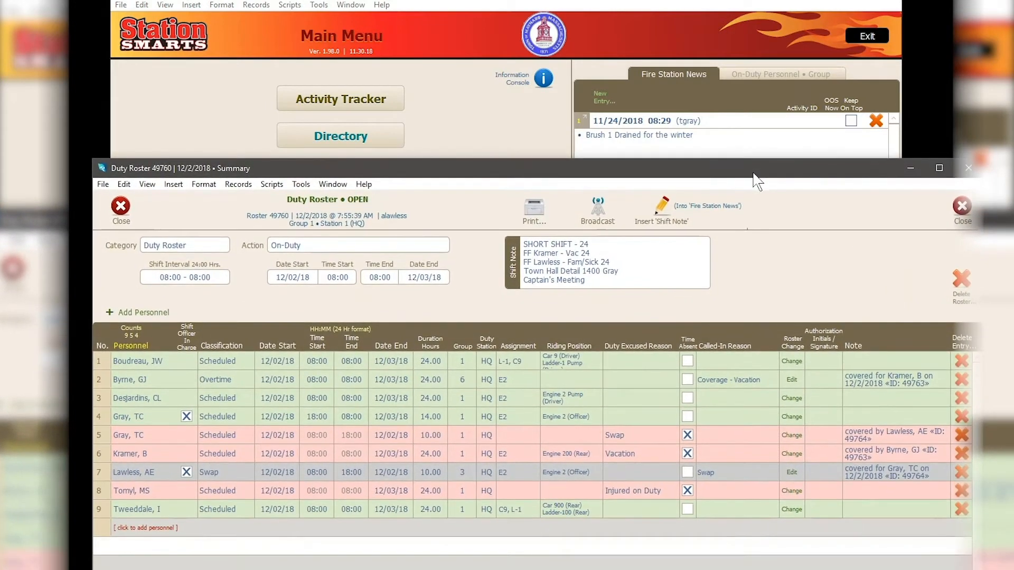
pyautogui.moveTo(685, 168); pyautogui.dragTo(700, 60)
# Create a broadcast of the On-Duty roster and filter its recipient list to Station 1 (HQ) employees.
pyautogui.click(611, 102)
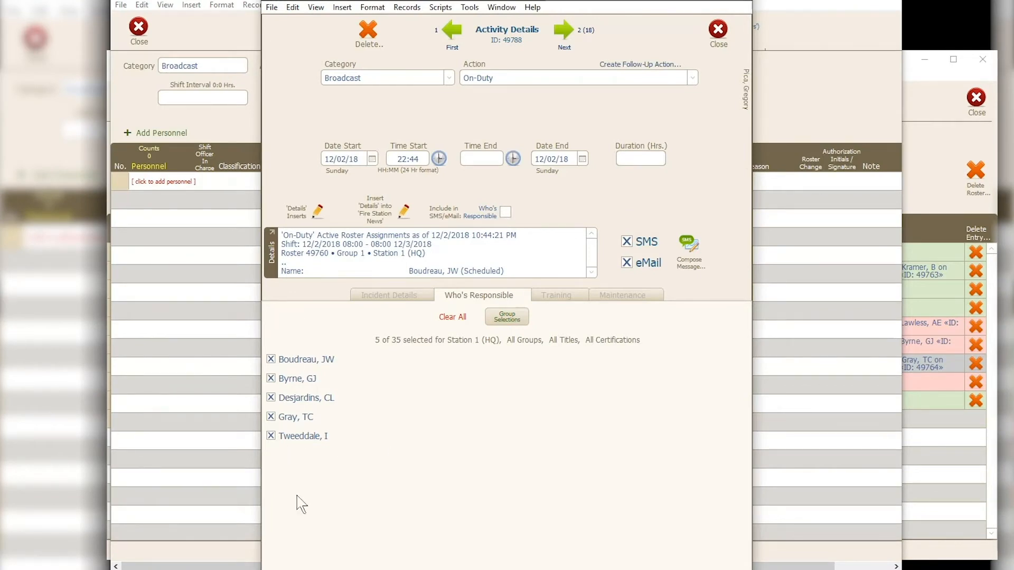
pyautogui.click(500, 328)
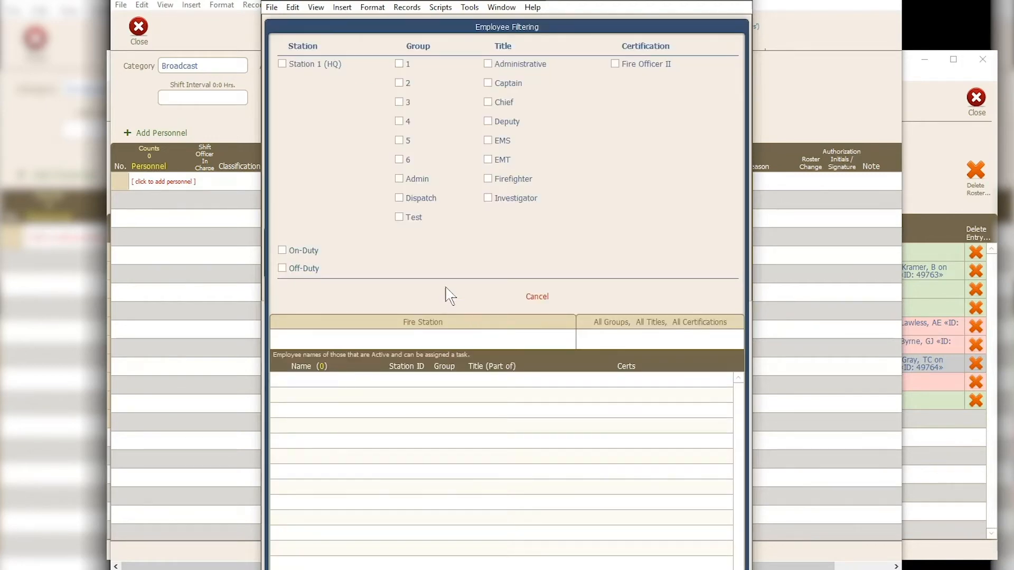
pyautogui.click(282, 64)
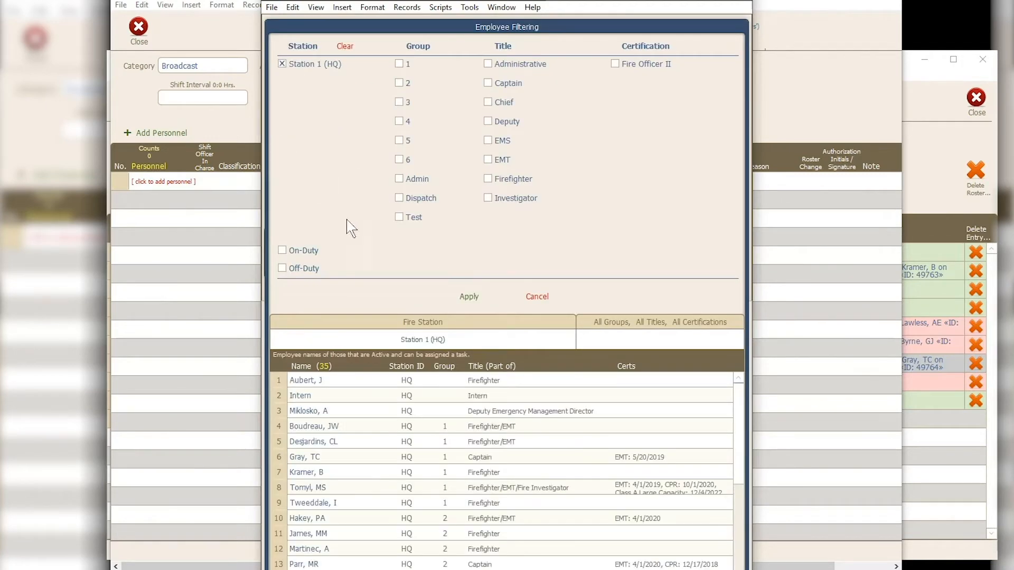
pyautogui.click(468, 297)
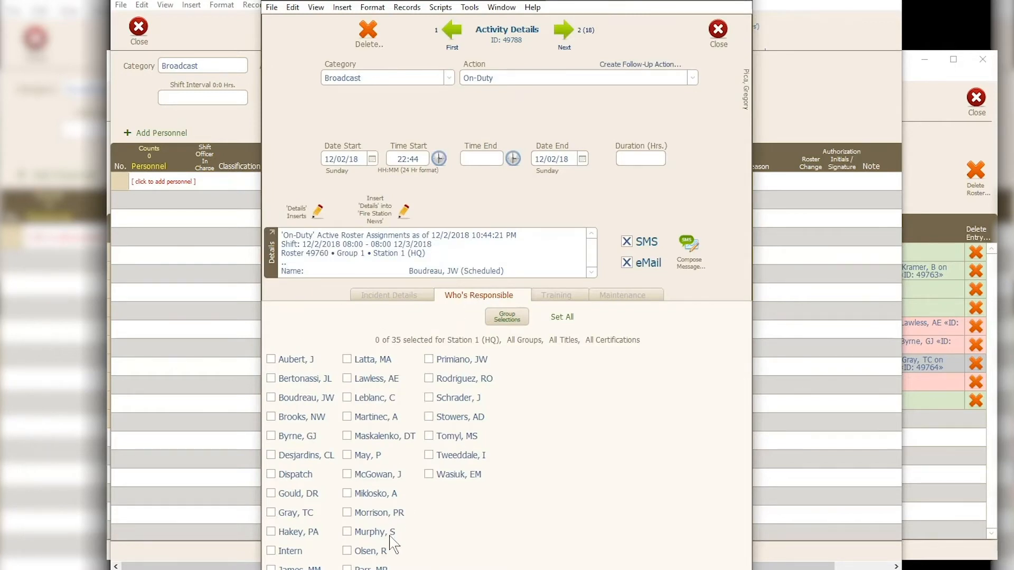
# Select Dispatch and two individual employees in the third name column as responsible for the broadcast.
pyautogui.click(271, 474)
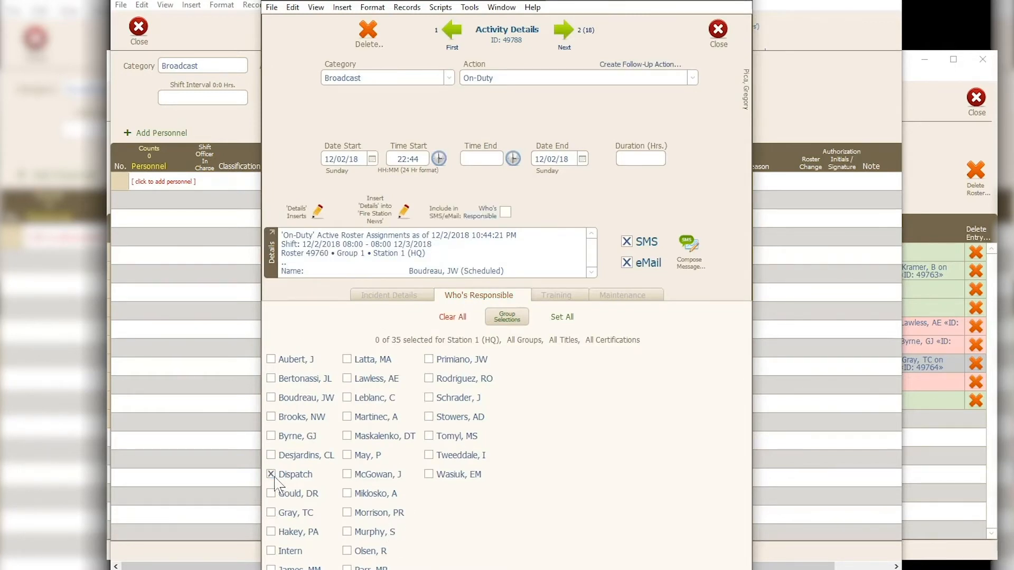
pyautogui.click(428, 398)
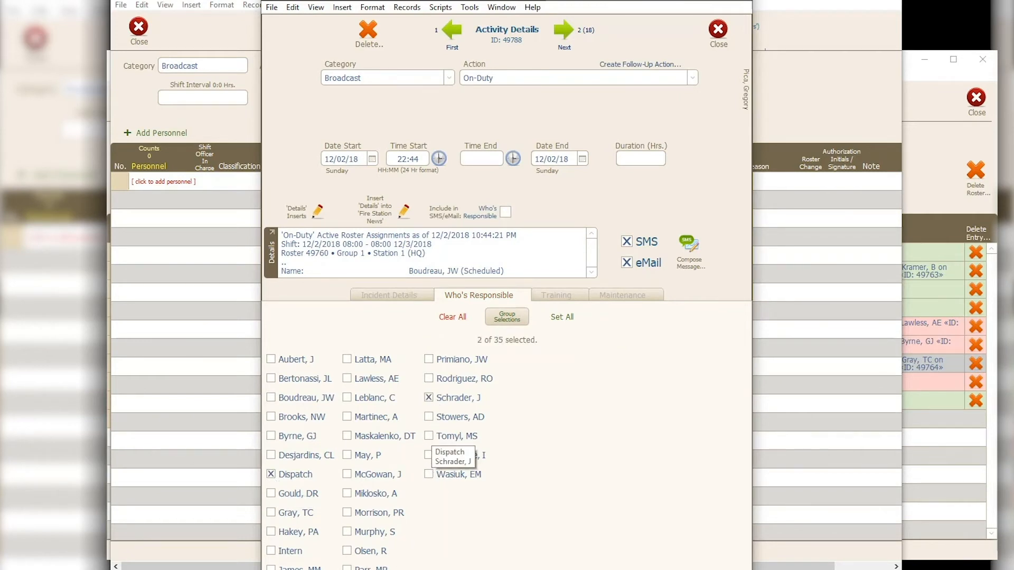
pyautogui.click(429, 416)
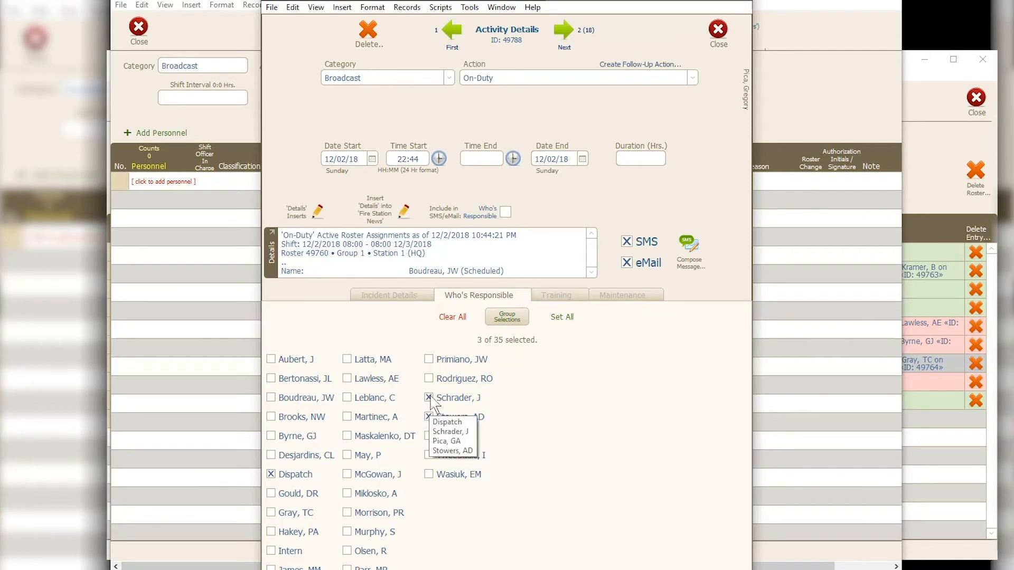
# Compose the SMS and email message for the broadcast, review it, and close it and the activity details without sending.
pyautogui.click(691, 252)
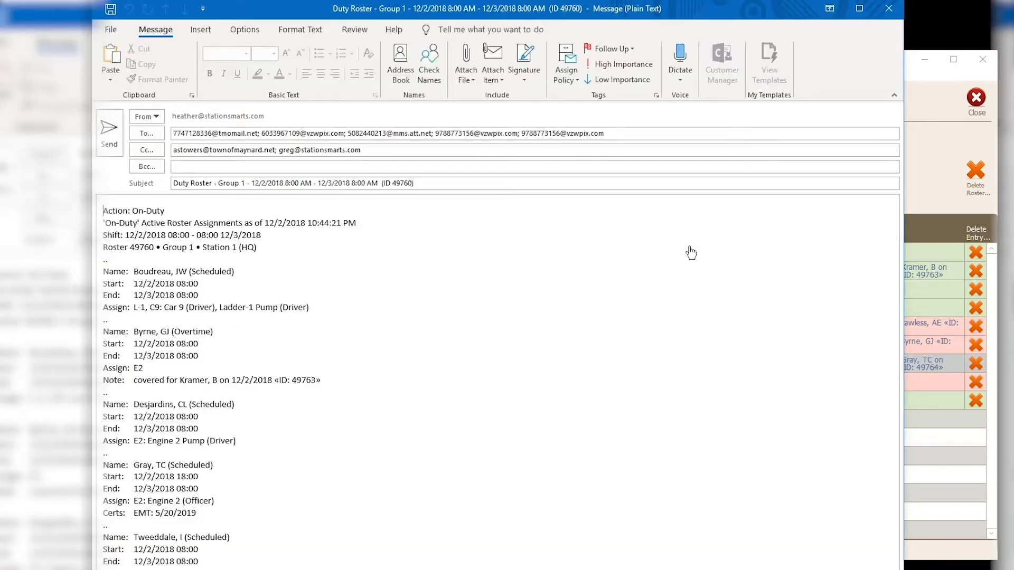
pyautogui.moveTo(294, 20); pyautogui.dragTo(380, 0)
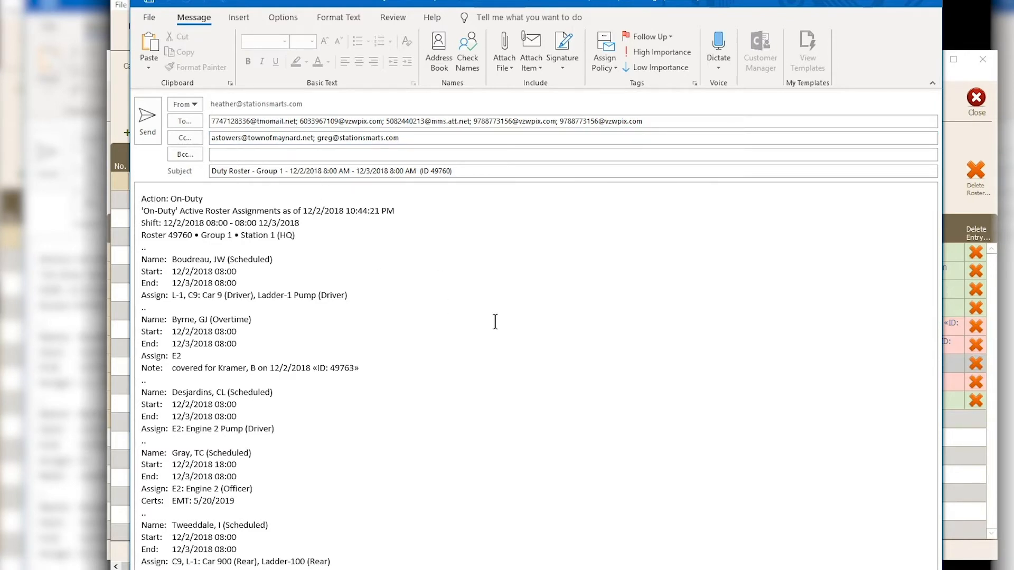
pyautogui.click(931, 4)
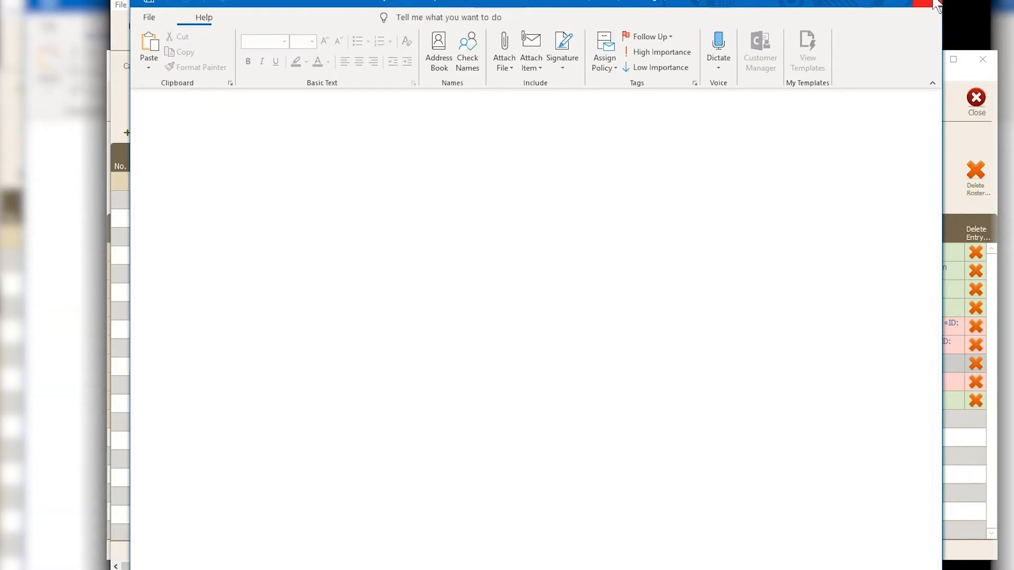
pyautogui.click(723, 26)
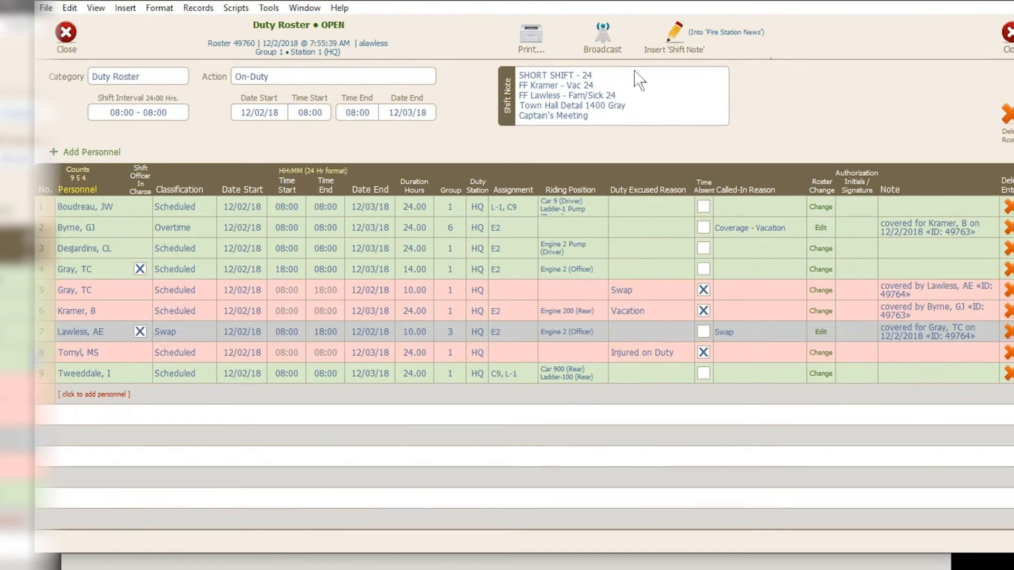
# Preview the Personnel, Shift Time & Assignment printout for the open roster only, and close the preview.
pyautogui.click(525, 42)
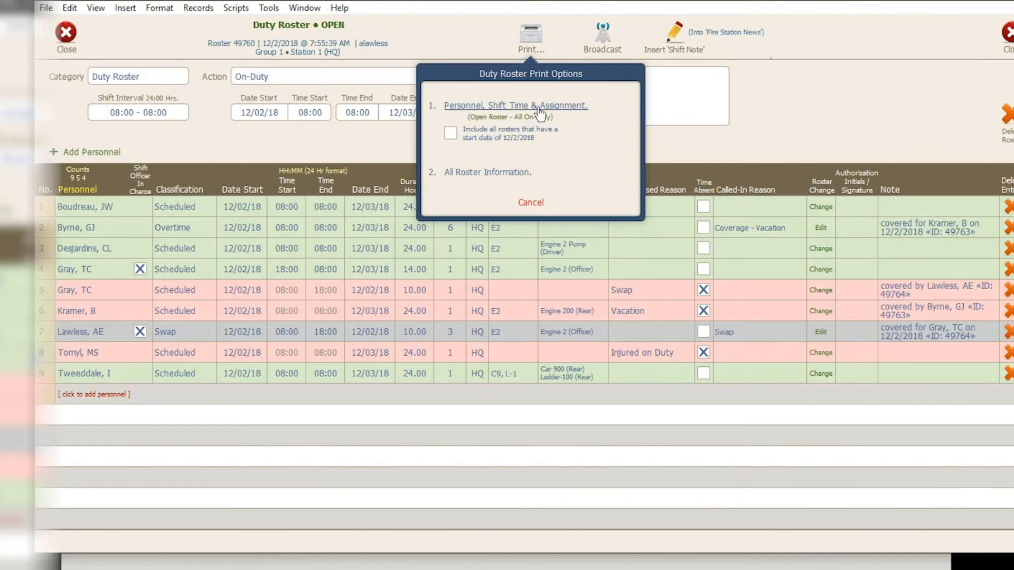
pyautogui.click(566, 118)
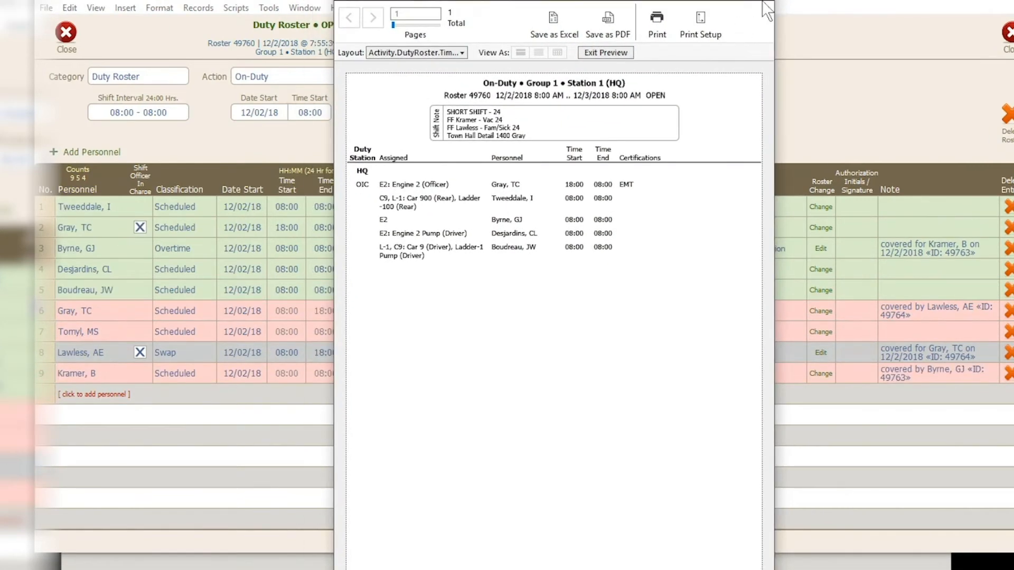
pyautogui.click(764, 1)
# Preview the Personnel, Shift Time & Assignment printout including all rosters with a start date of 12/2/2018, and close it.
pyautogui.click(523, 38)
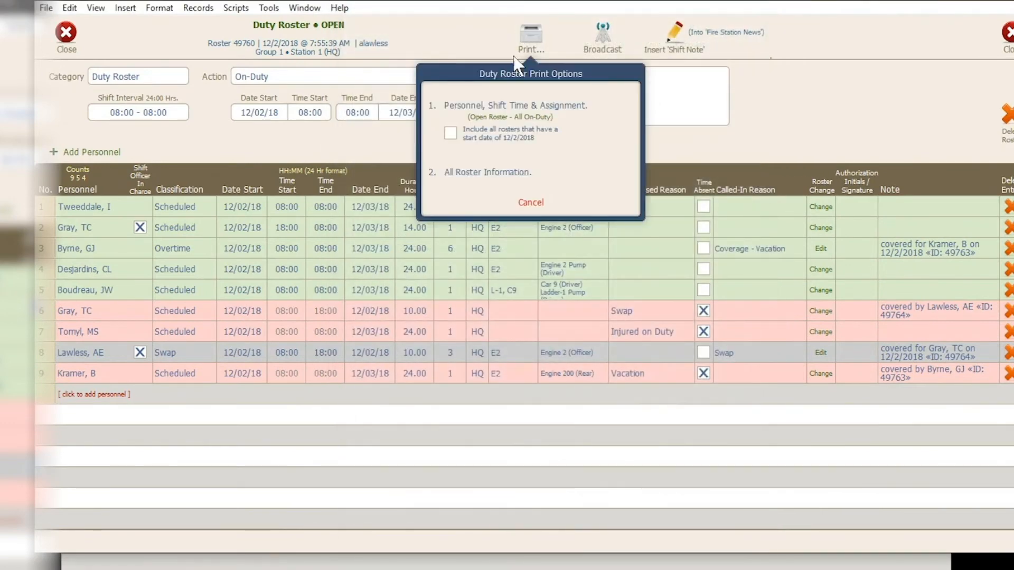
pyautogui.click(449, 133)
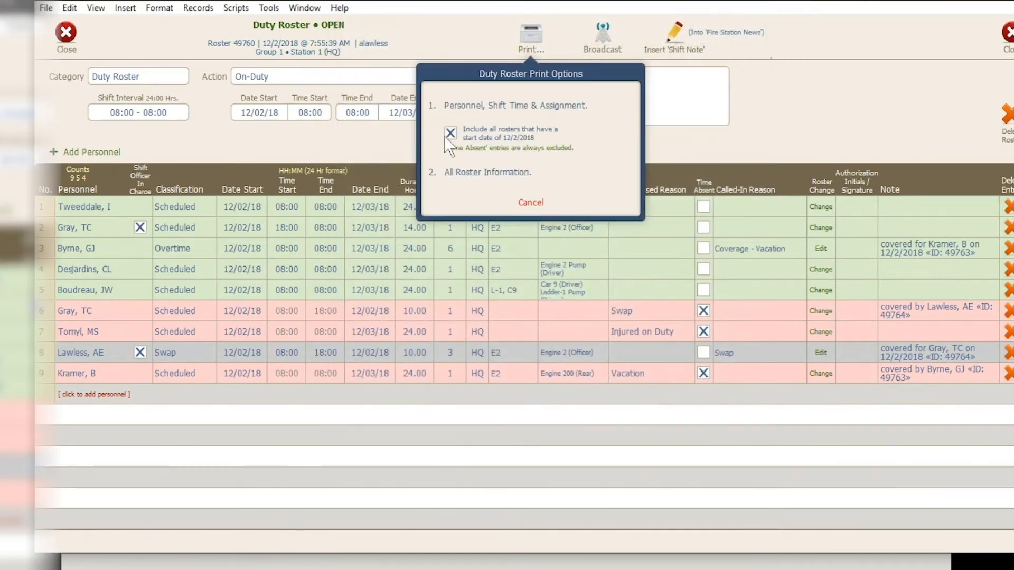
pyautogui.click(470, 108)
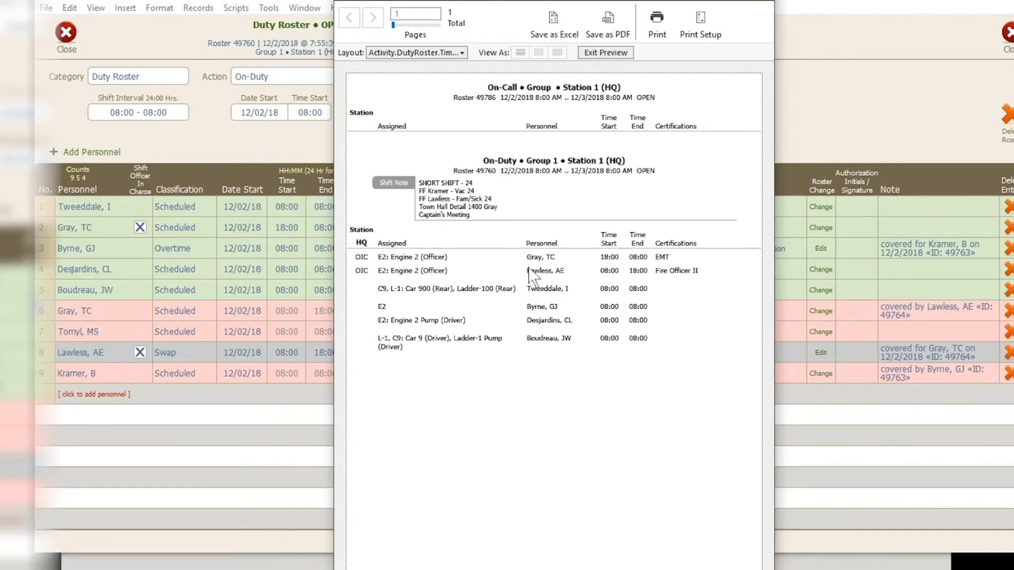
pyautogui.click(763, 2)
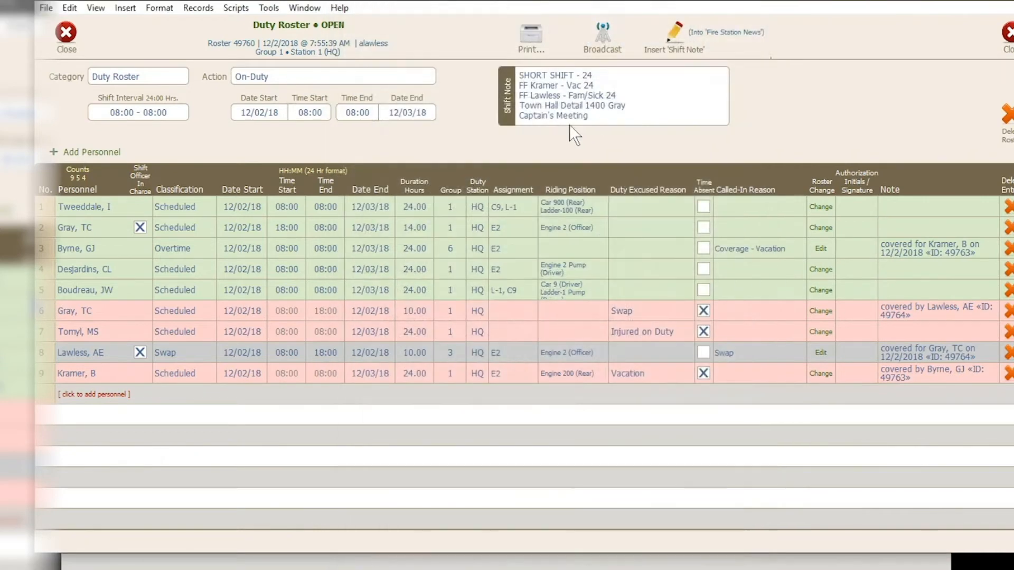
# Preview the All Roster Information printout for the On-Duty roster and close the preview.
pyautogui.click(530, 35)
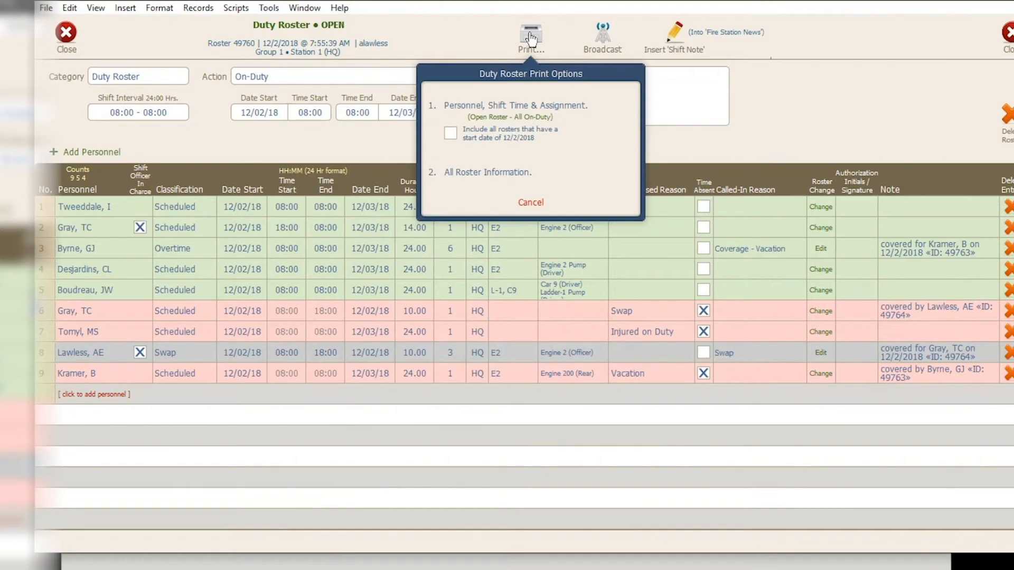
pyautogui.click(477, 173)
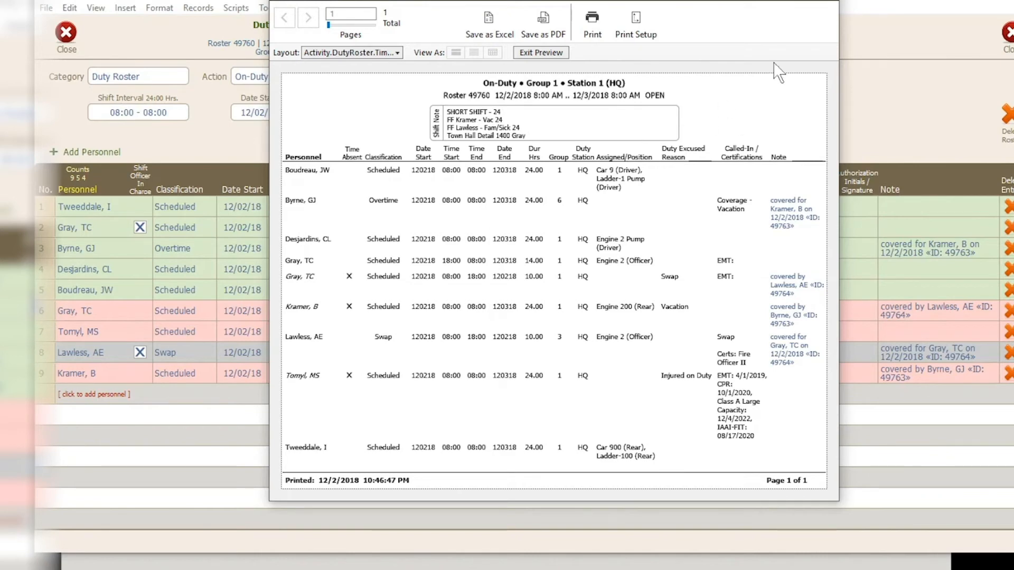
pyautogui.click(825, 1)
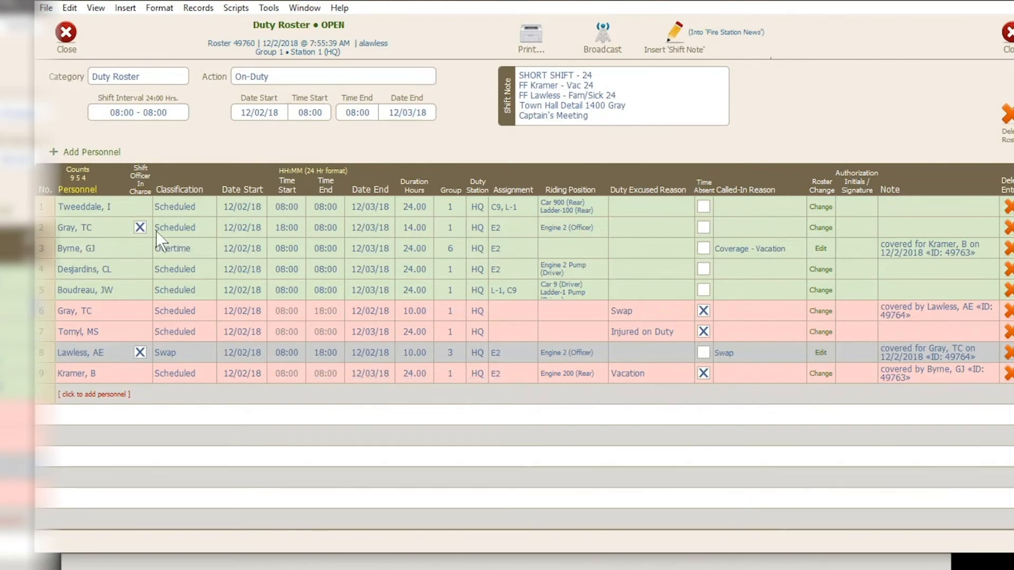
# Clear the Shift Officer In Charge marks from the two Engine 2 officer entries.
pyautogui.click(140, 227)
pyautogui.click(140, 331)
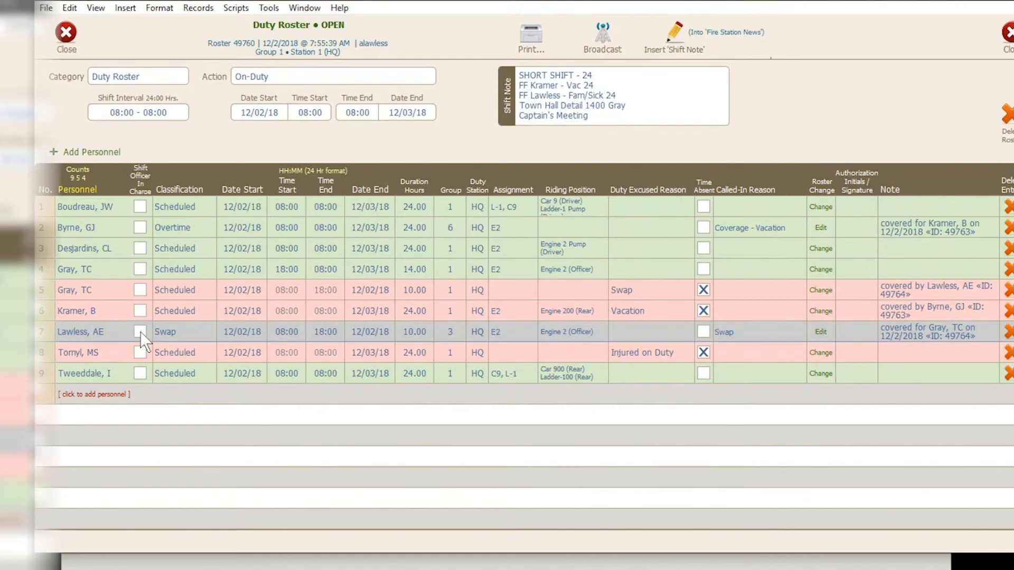
# Mark the Car 9 driver in the first roster entry as Shift Officer In Charge.
pyautogui.click(141, 210)
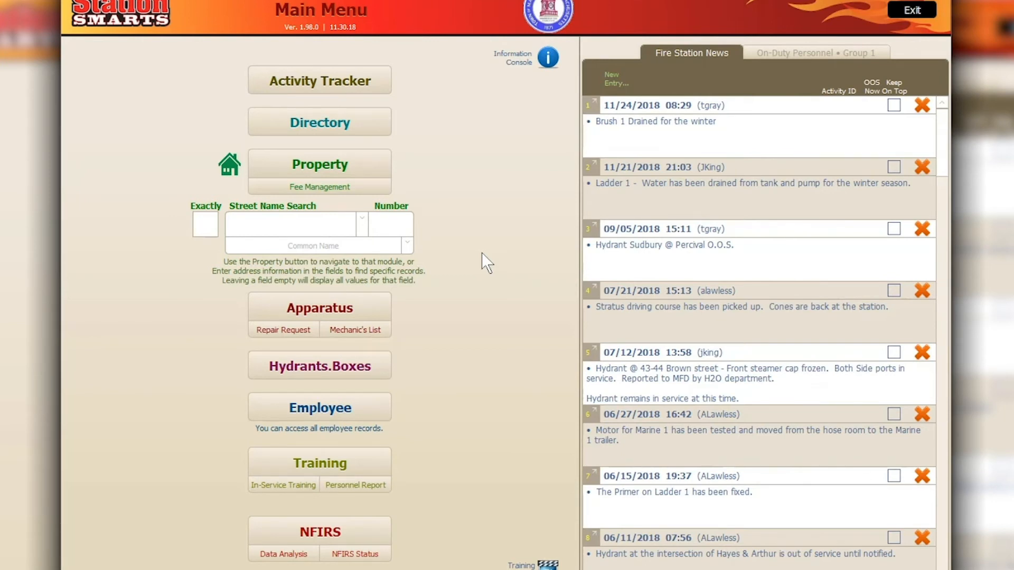
# Open the 21:17 Fire emergency response in the Activity Tracker and review its apparatus response times.
pyautogui.click(377, 84)
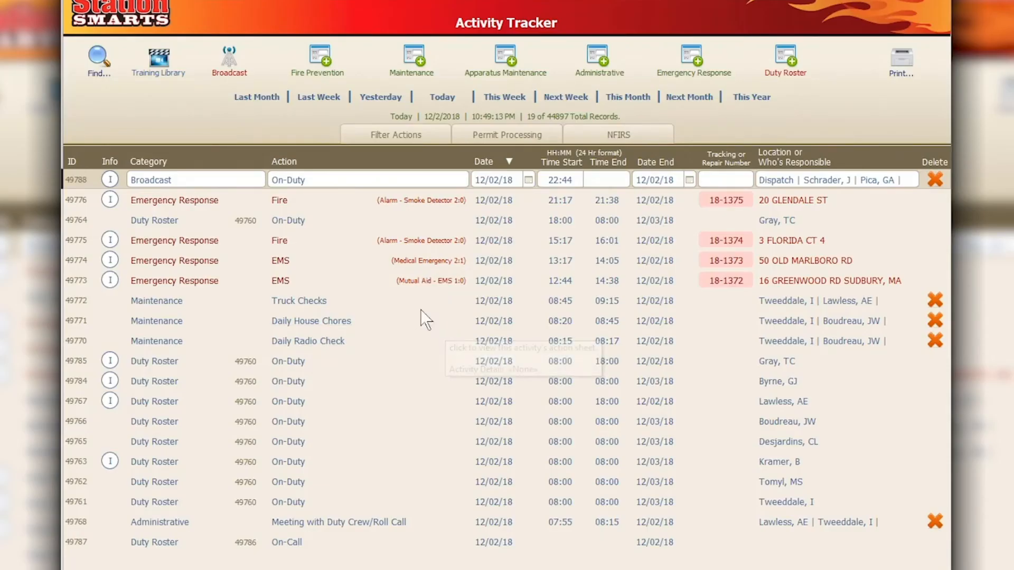
pyautogui.click(191, 209)
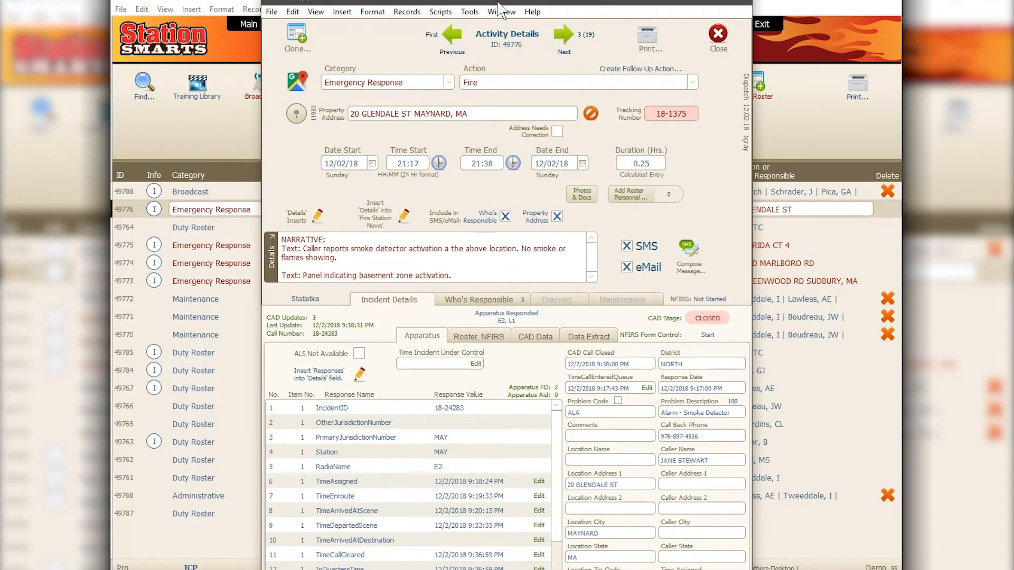
pyautogui.moveTo(498, 2); pyautogui.dragTo(498, 0)
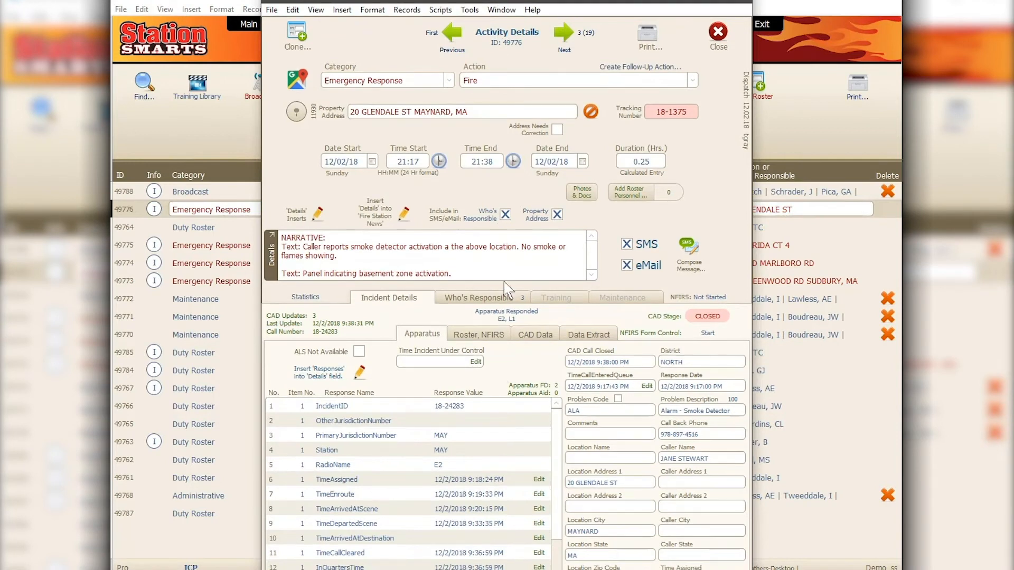
pyautogui.scroll(-2, 483, 499)
pyautogui.scroll(-2, 481, 495)
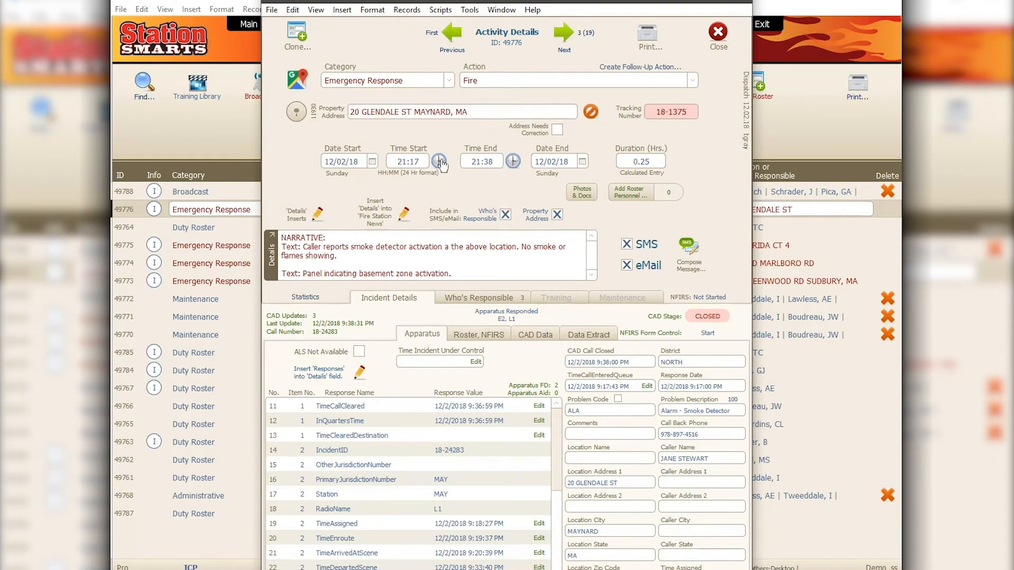
# Start adding roster personnel from the 12/2/2018 On-Call roster, list Station 1 (HQ) staff and select two people.
pyautogui.click(626, 199)
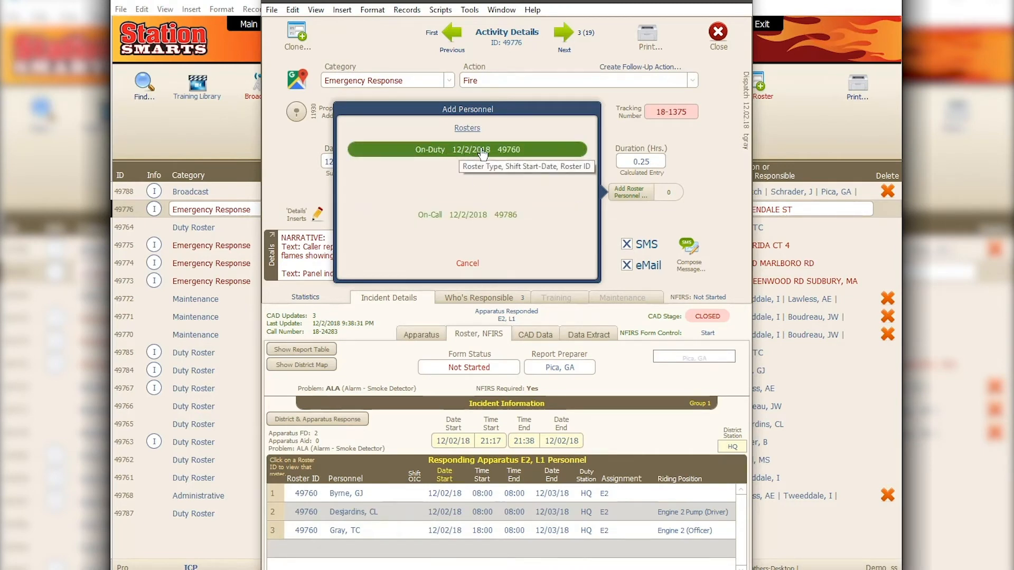
pyautogui.click(463, 220)
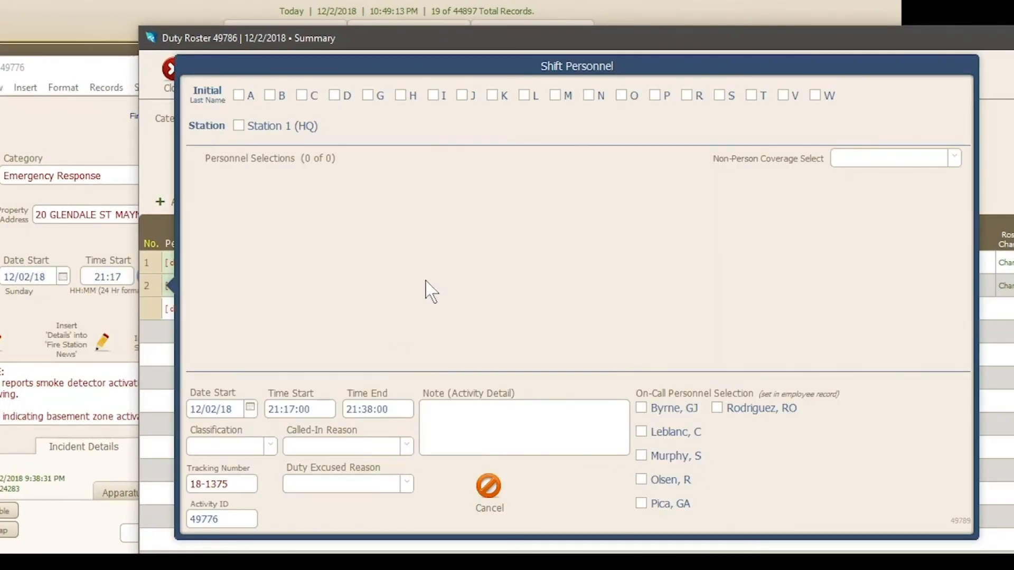
pyautogui.click(240, 127)
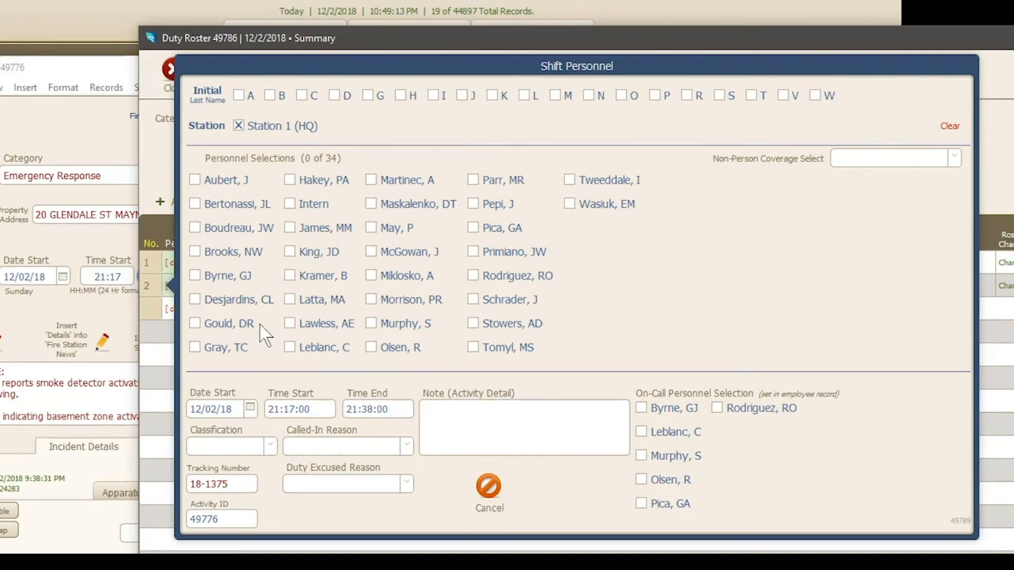
pyautogui.click(195, 252)
pyautogui.click(289, 252)
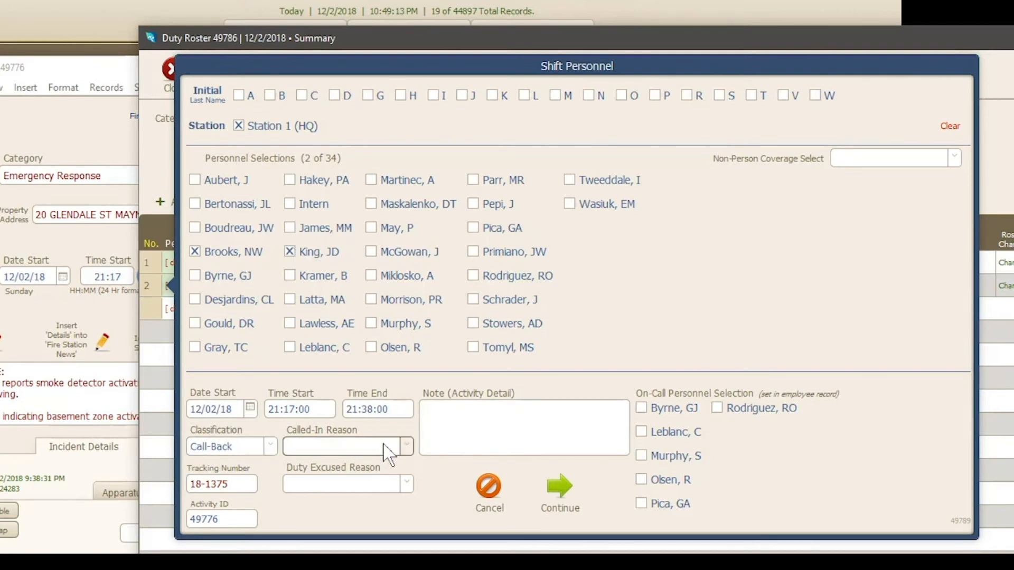
# Add the two selected people to the On-Call roster as Call-Back with the called-in reason Emergency Response.
pyautogui.click(407, 446)
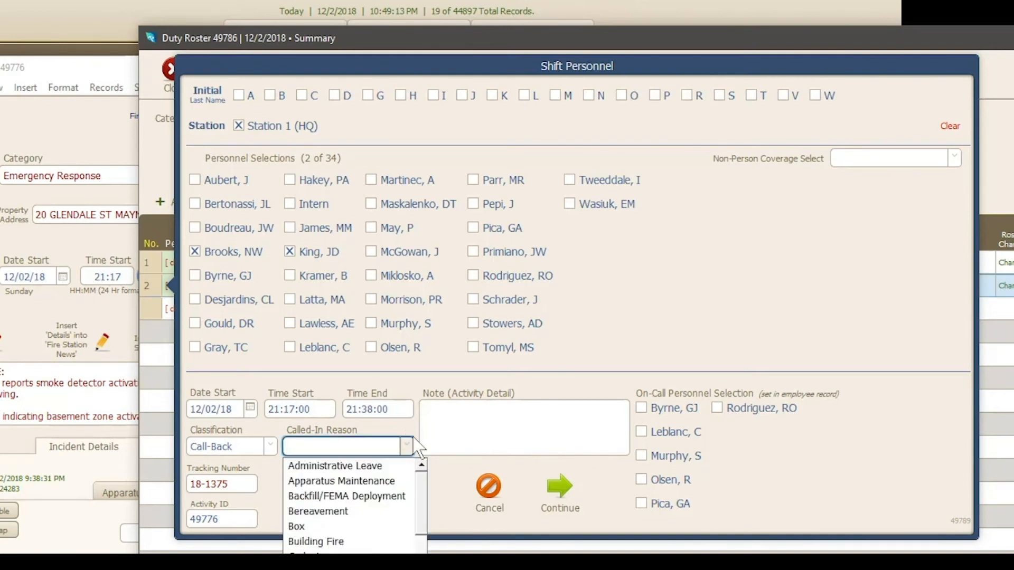
pyautogui.click(409, 446)
pyautogui.click(410, 448)
pyautogui.scroll(-2, 398, 528)
pyautogui.scroll(-1, 396, 523)
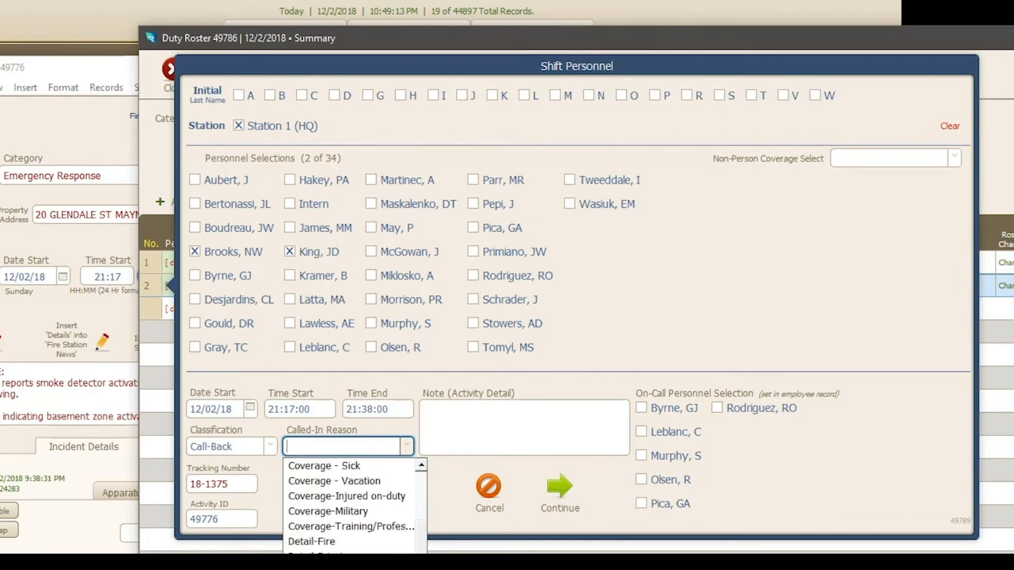
pyautogui.click(367, 559)
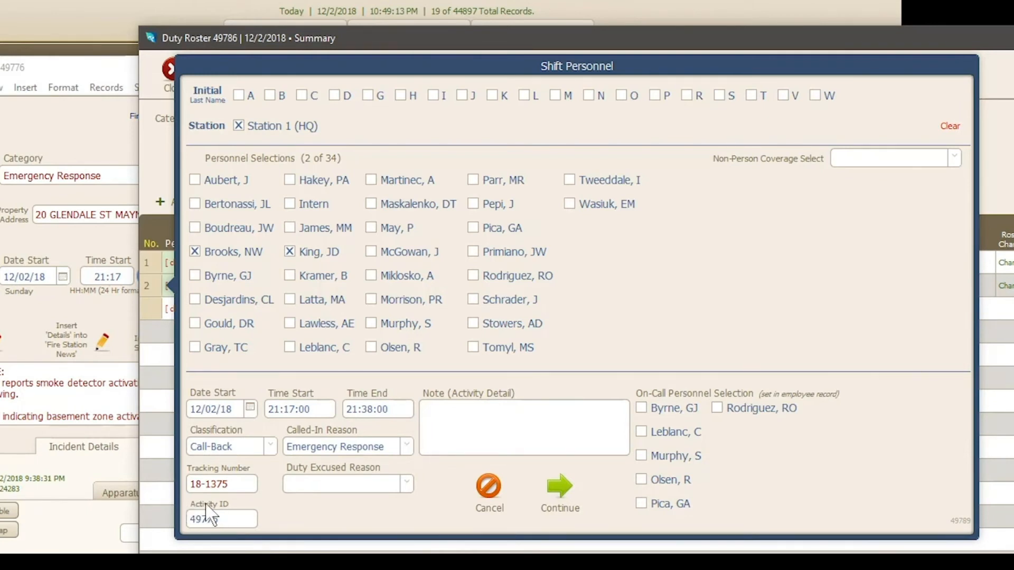
pyautogui.click(561, 486)
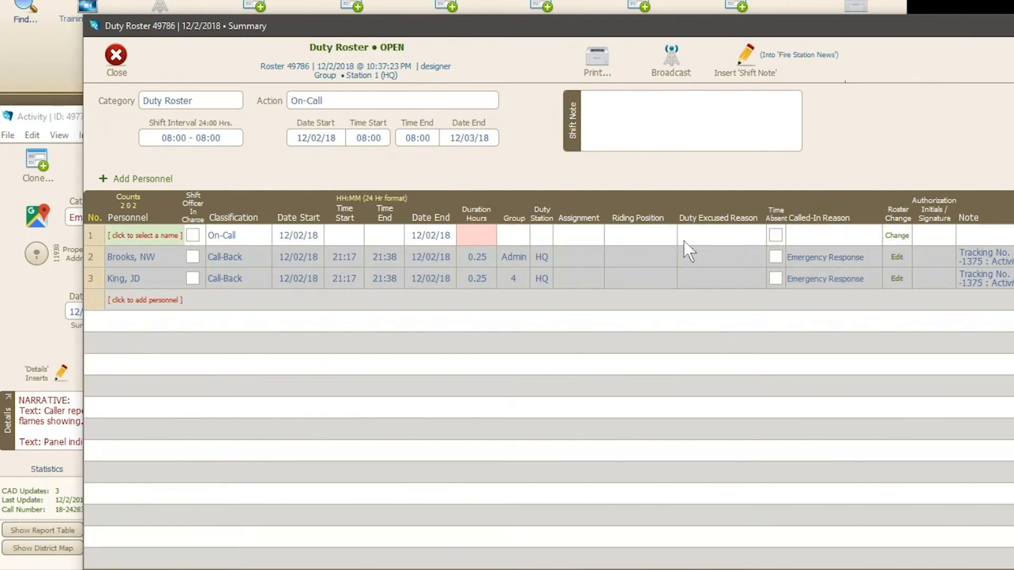
# Delete the unnamed On-Call entry from the roster and confirm the deletion.
pyautogui.press('Delete')
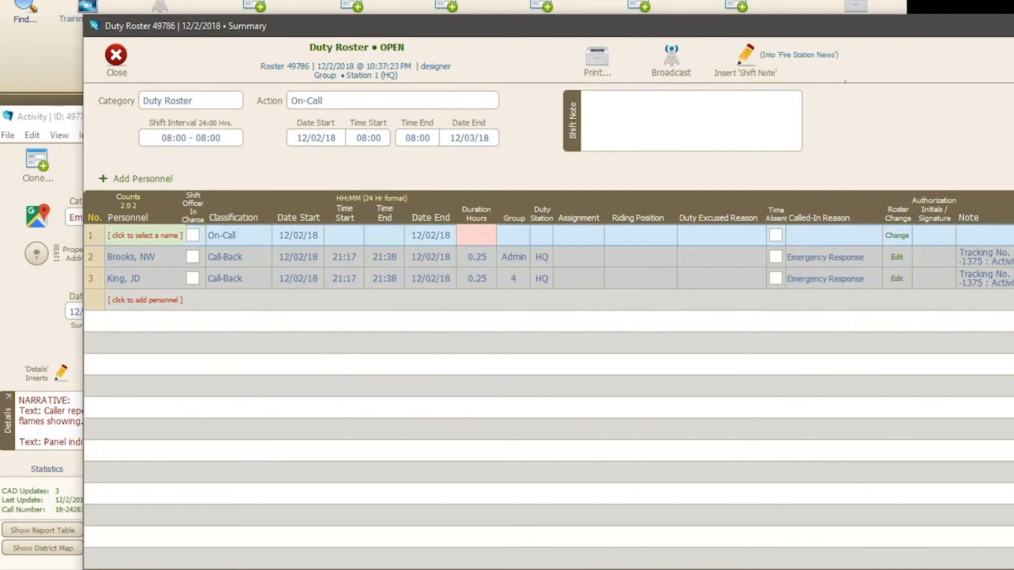
pyautogui.click(471, 325)
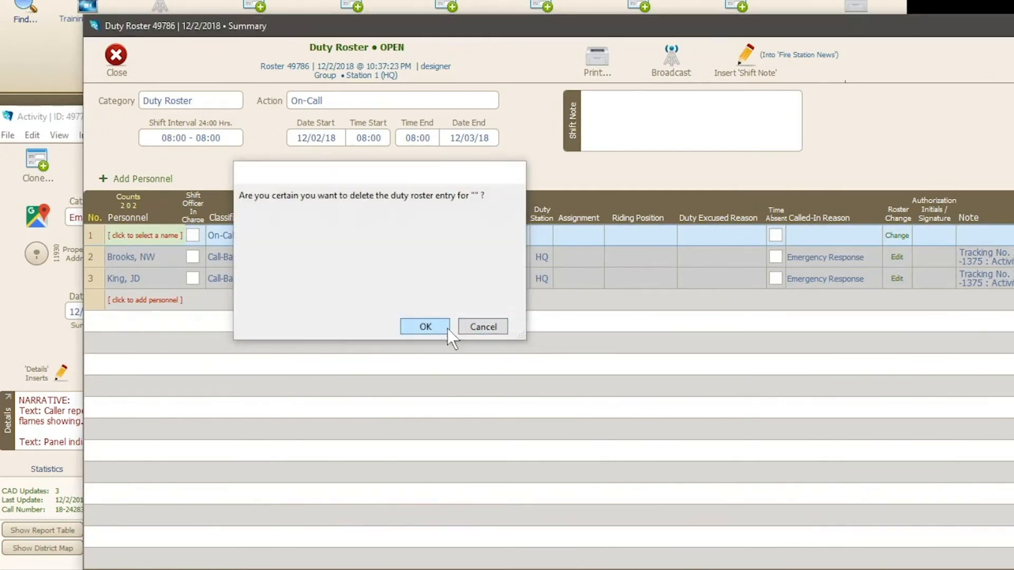
pyautogui.click(447, 328)
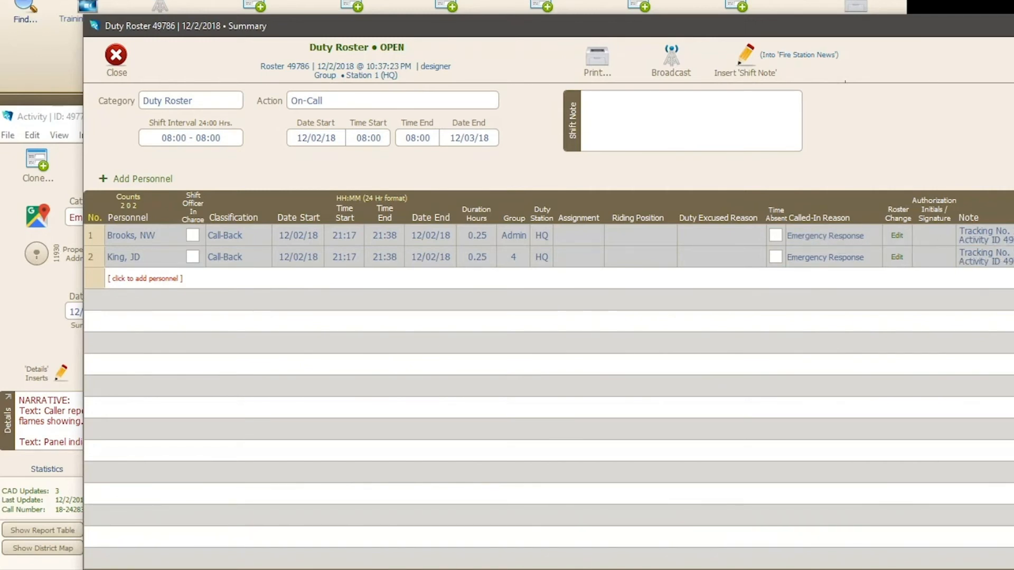
# Review the incident tracking details of the first Call-Back entry, and close the entry, its roster and the Fire activity.
pyautogui.click(113, 237)
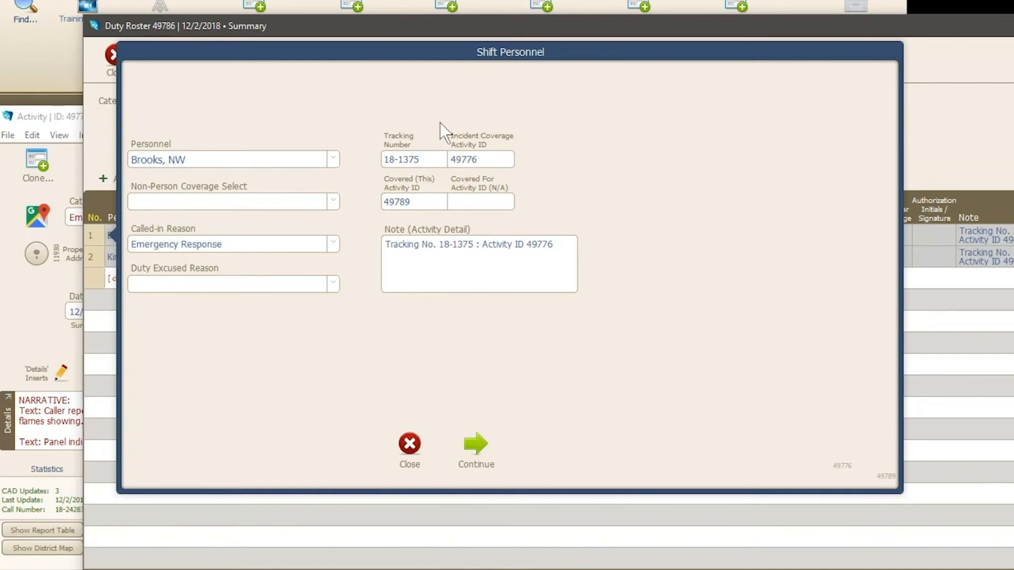
pyautogui.click(411, 451)
pyautogui.moveTo(343, 26); pyautogui.dragTo(334, 0)
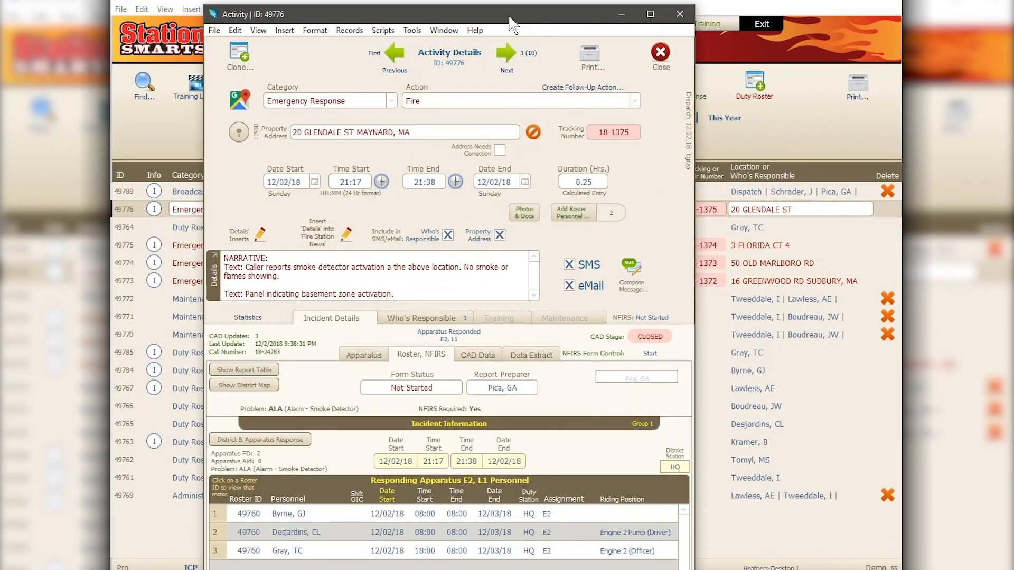
pyautogui.click(660, 51)
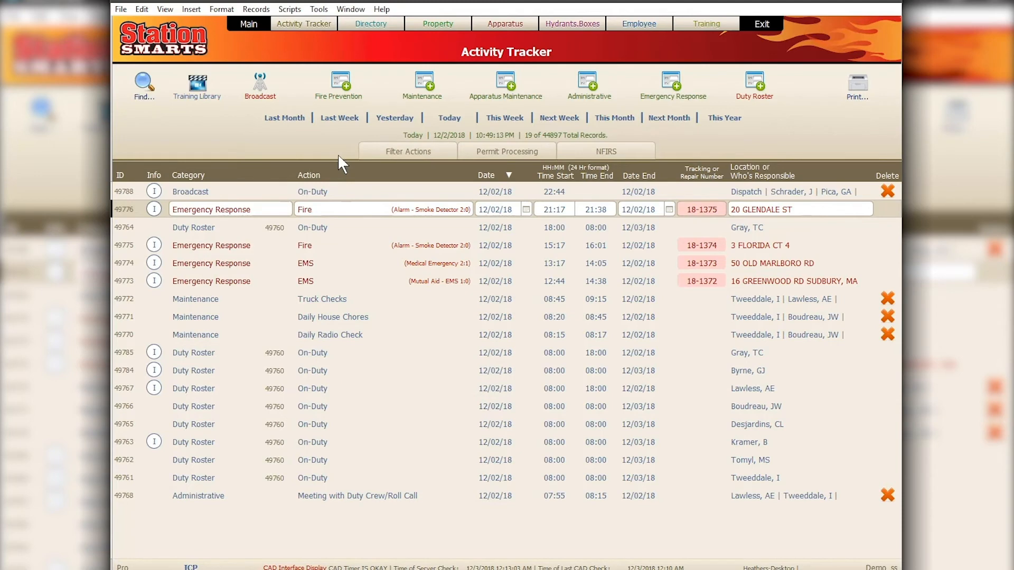
# Filter the Activity Tracker to the Duty Roster category for this month.
pyautogui.click(418, 157)
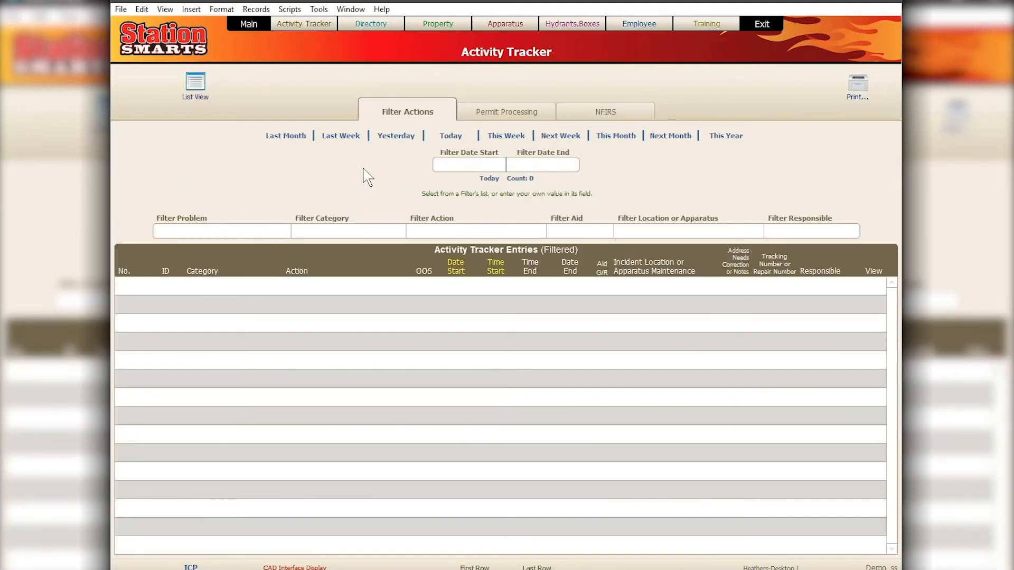
pyautogui.click(333, 236)
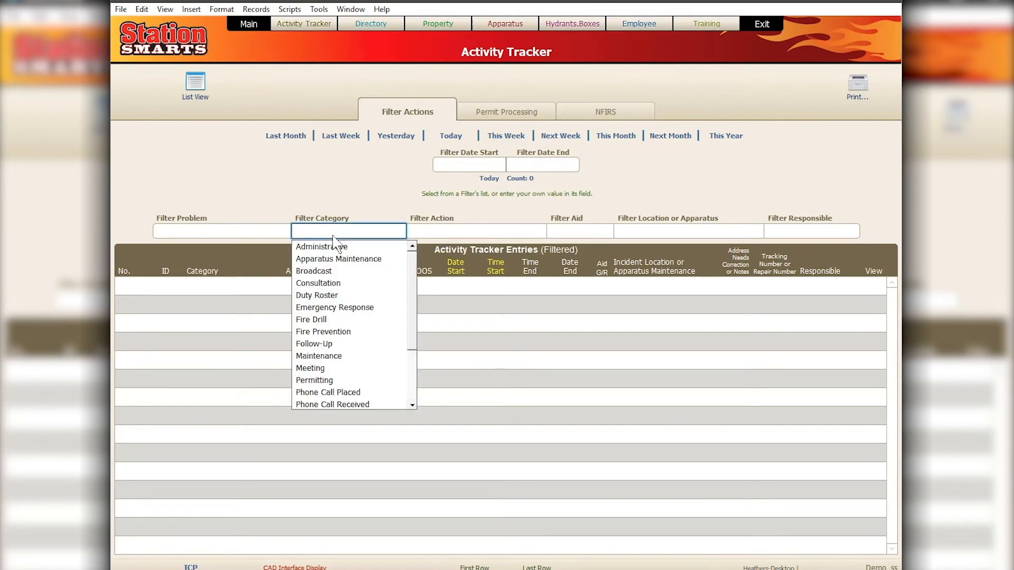
pyautogui.click(320, 293)
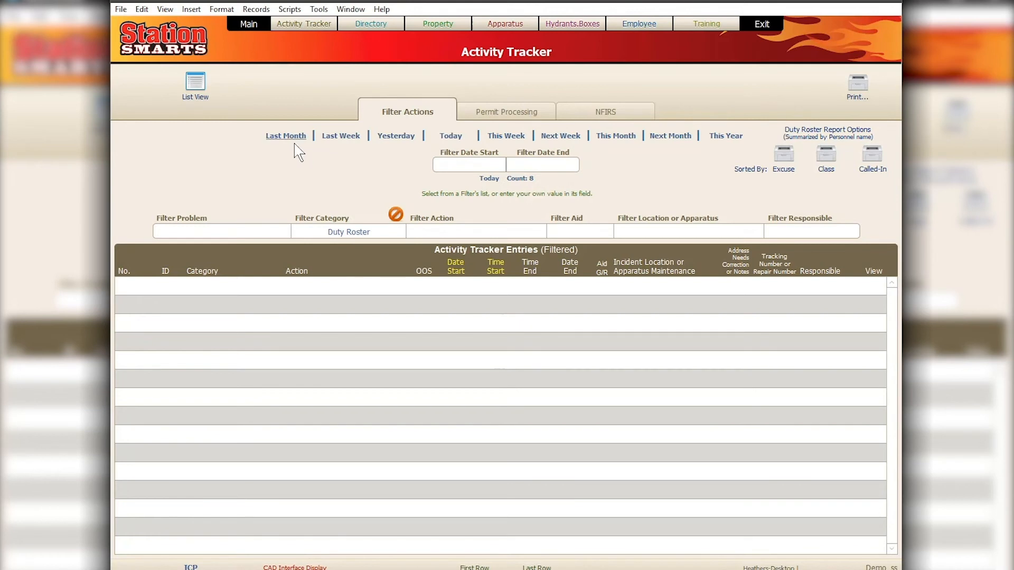
pyautogui.click(616, 137)
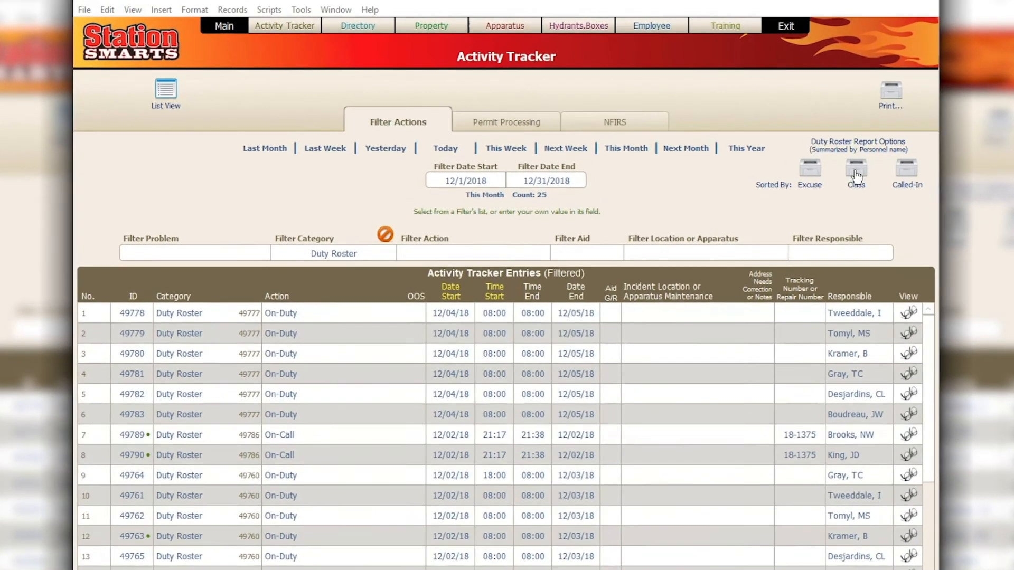
# Preview this month's Duty Roster report summarized by personnel and sorted by classification.
pyautogui.click(856, 175)
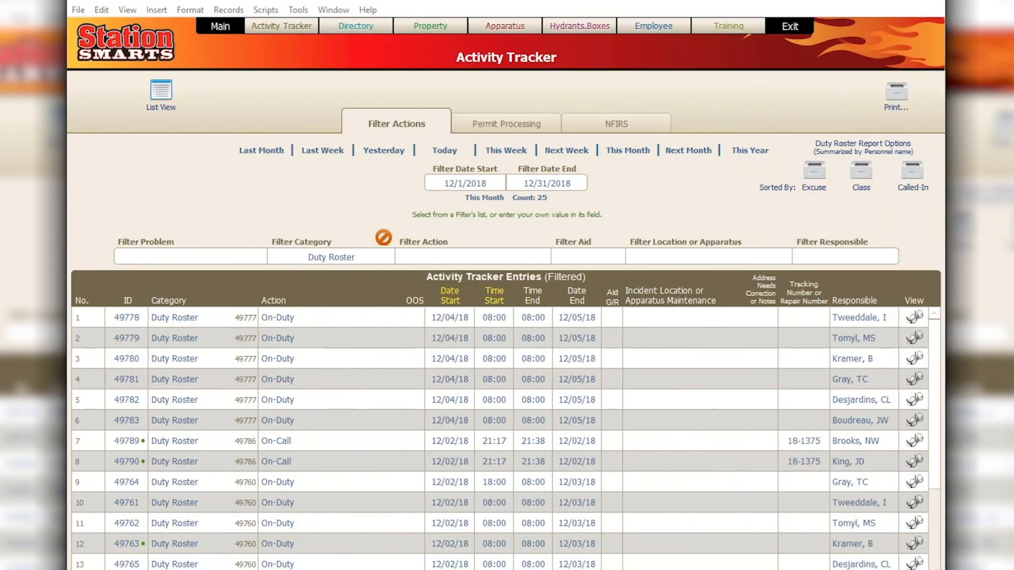
# List today's activities, open the On-Call roster and set the first Call-Back entry's duration to 3.00 hours.
pyautogui.click(163, 98)
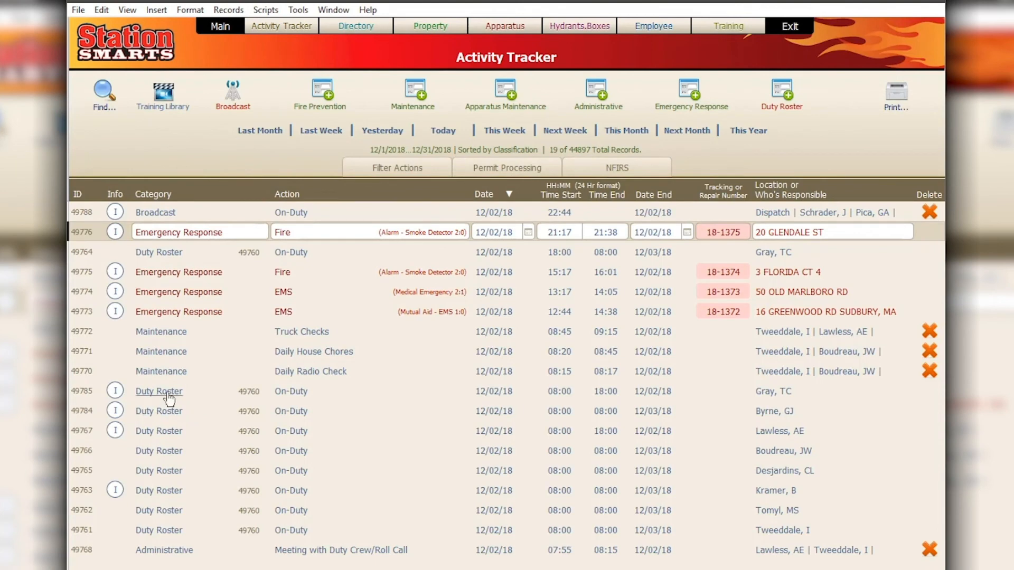
pyautogui.click(451, 137)
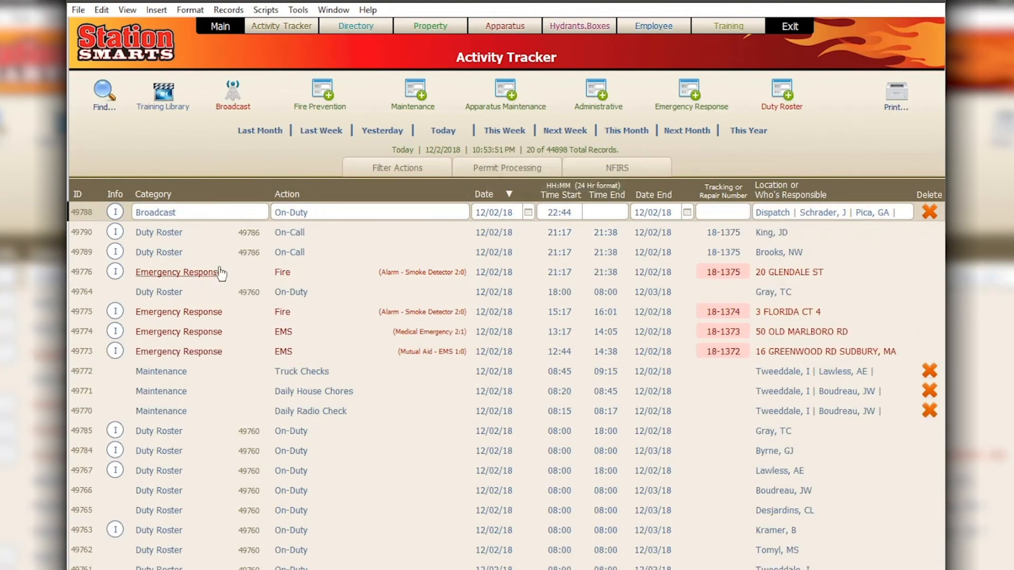
pyautogui.click(167, 233)
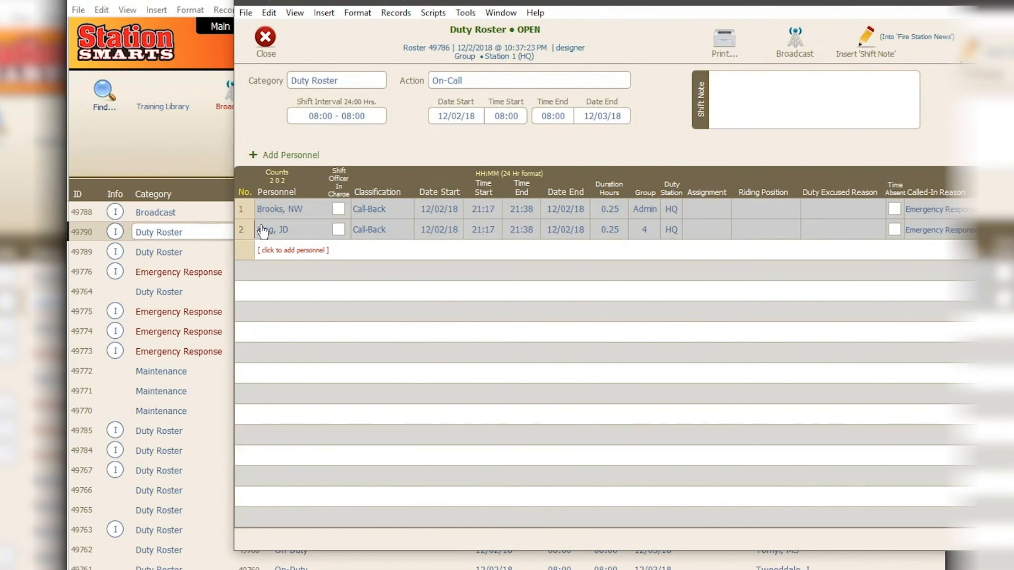
pyautogui.click(613, 209)
pyautogui.click(603, 363)
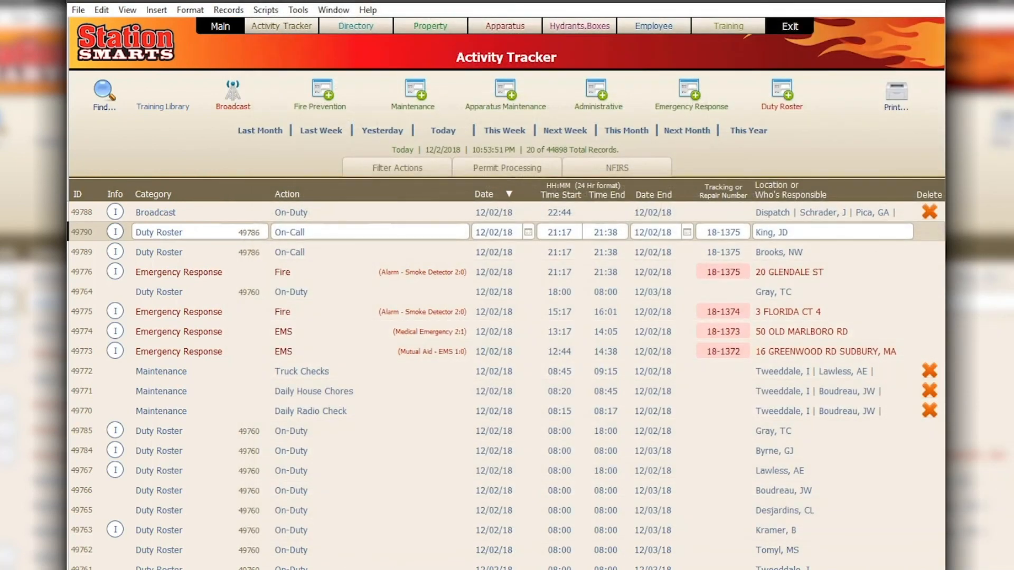
# Close the outdated classification preview, rerun this month's Duty Roster report sorted by classification and page forward through it.
pyautogui.click(900, 96)
pyautogui.moveTo(899, 112); pyautogui.dragTo(462, 21)
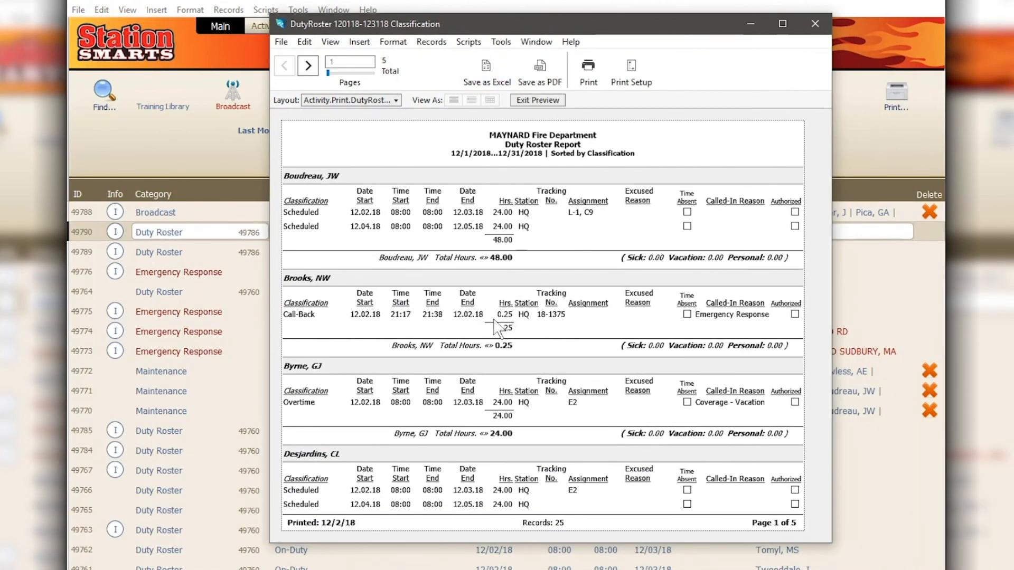
pyautogui.click(814, 24)
pyautogui.click(415, 170)
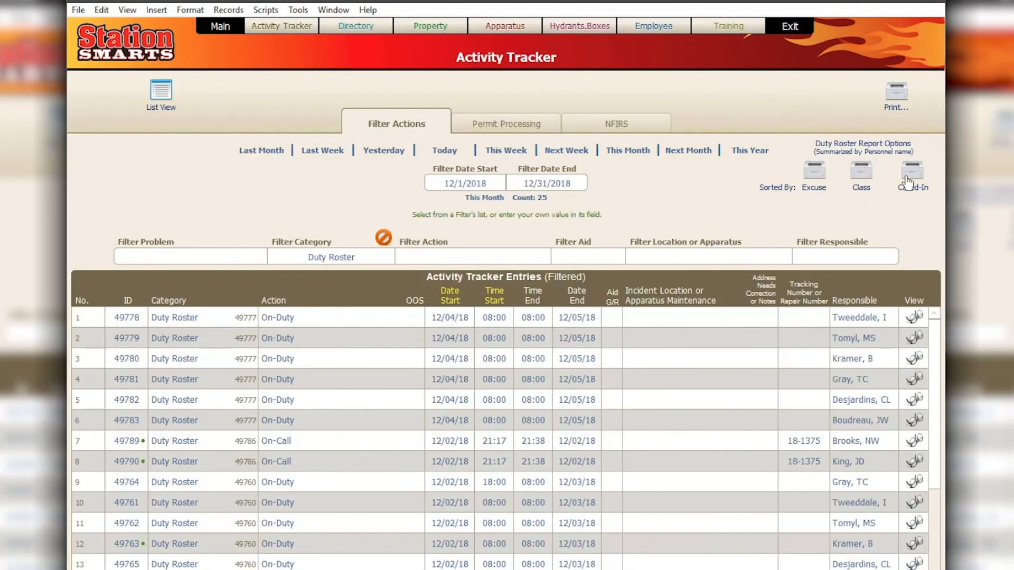
pyautogui.click(861, 174)
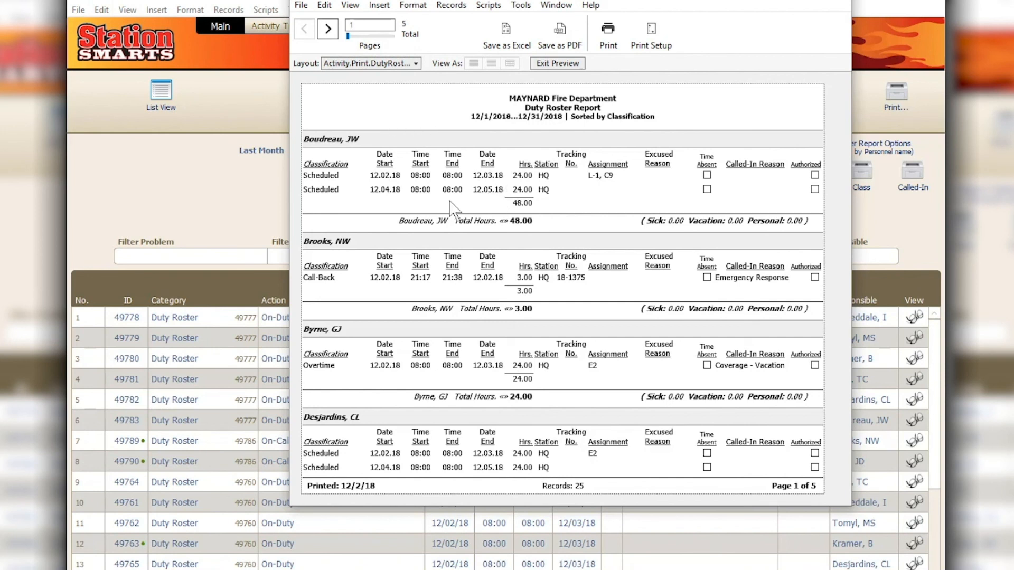
pyautogui.click(328, 29)
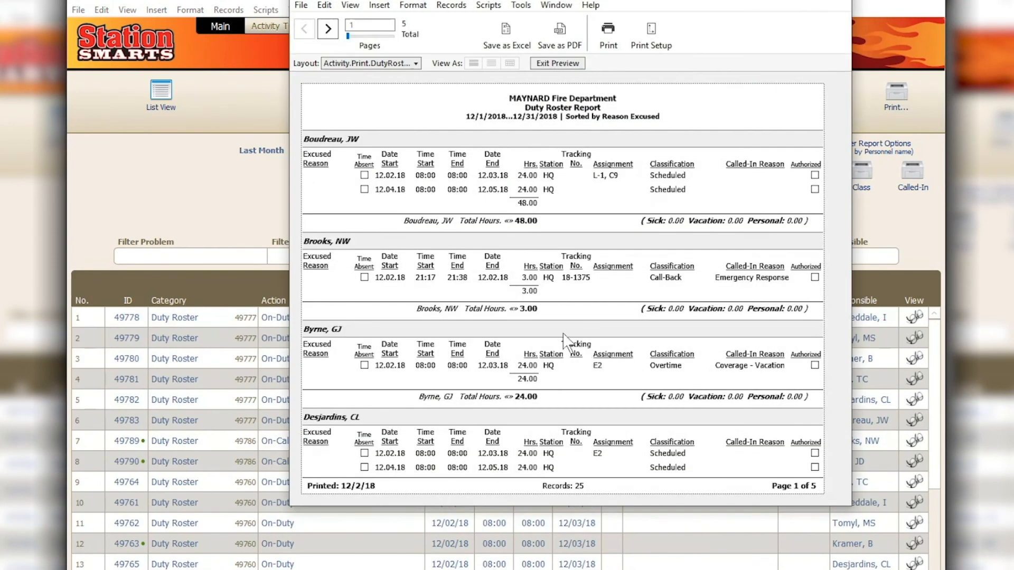
# Review the second page of the Duty Roster report sorted by excuse, close the preview and return to the Main Menu.
pyautogui.click(328, 29)
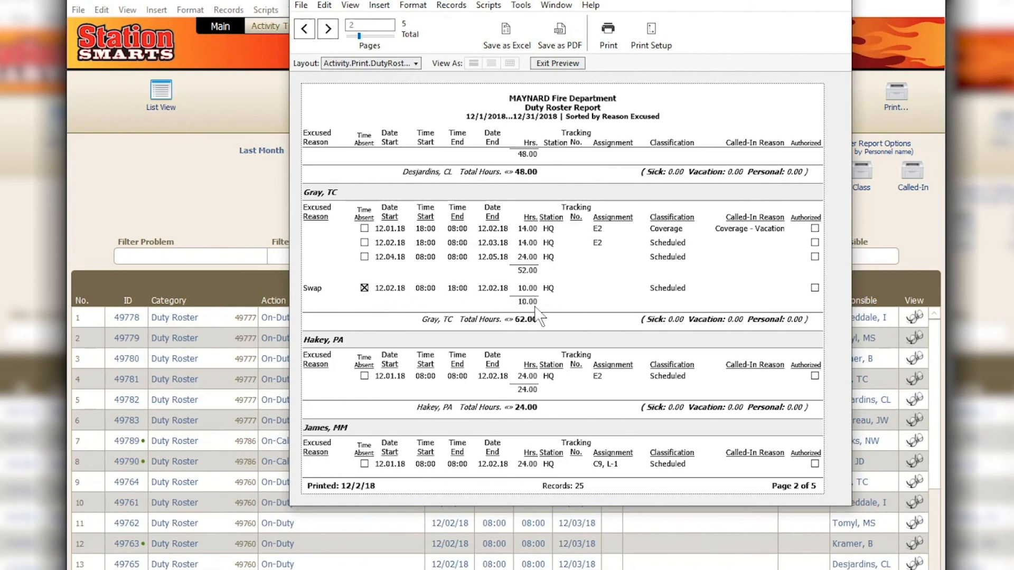
pyautogui.click(839, 5)
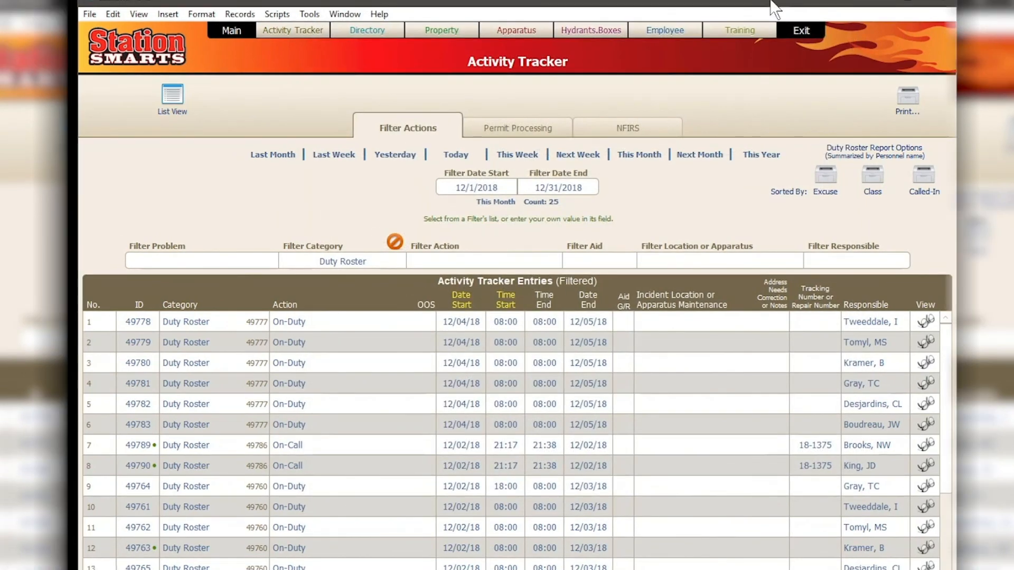
pyautogui.click(217, 36)
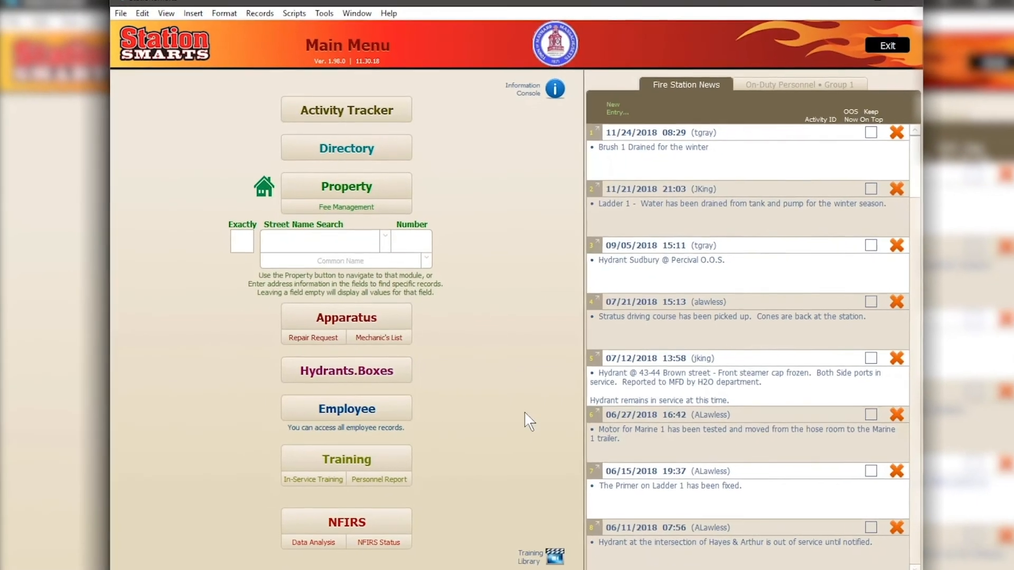